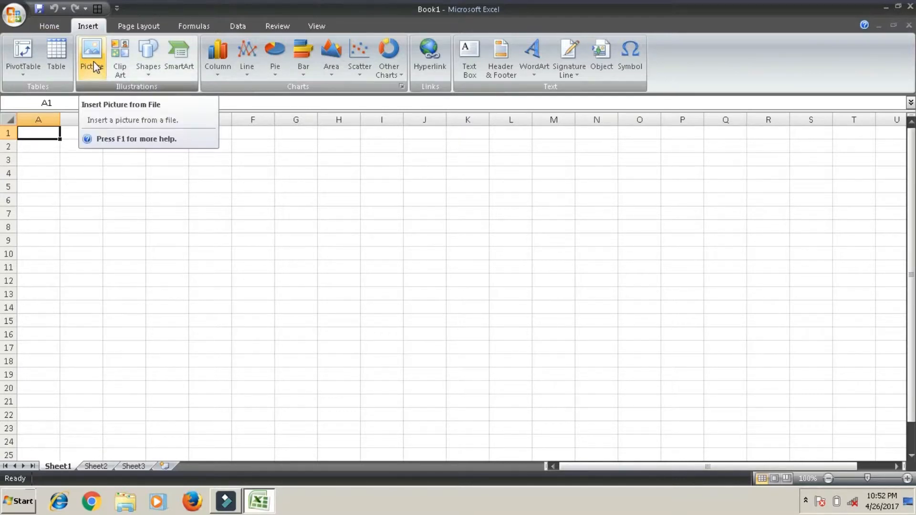
Insert the Desert picture from the Sample Pictures folder of the Pictures library into the sheet
click(95, 67)
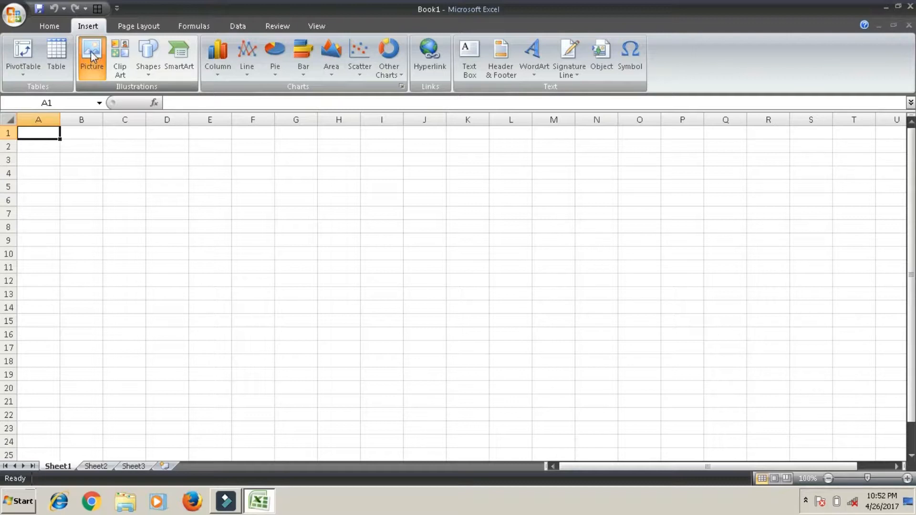
click(96, 55)
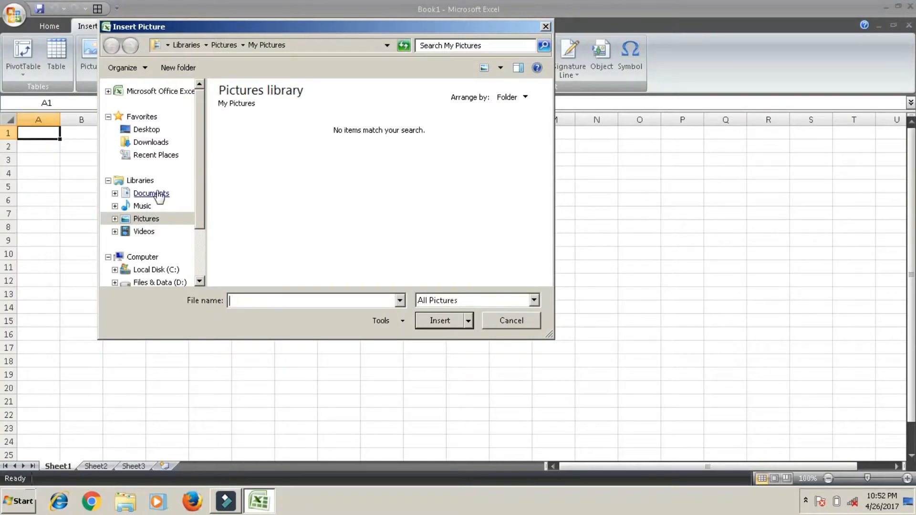
click(147, 219)
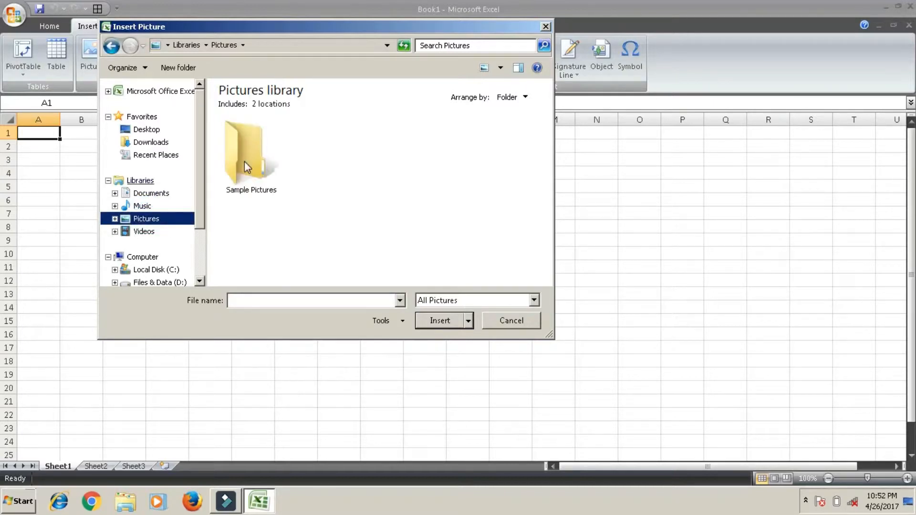
click(255, 160)
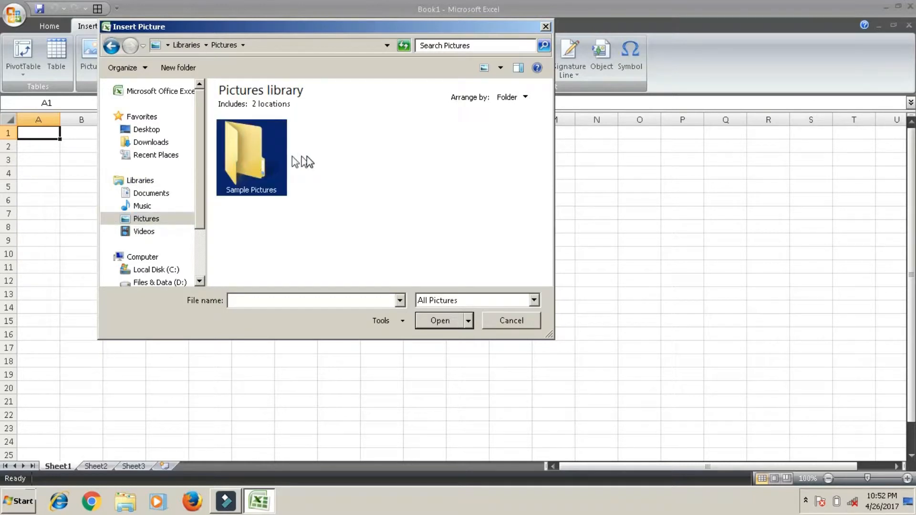
key(Return)
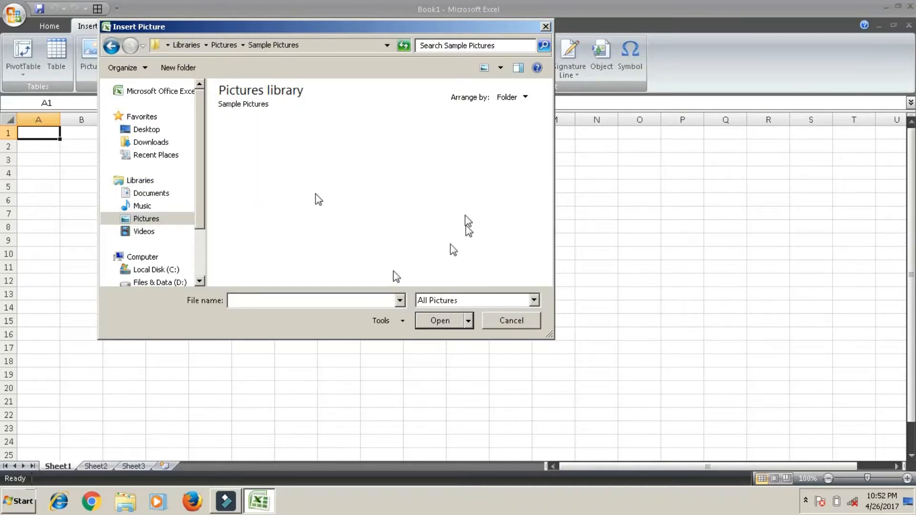
click(346, 169)
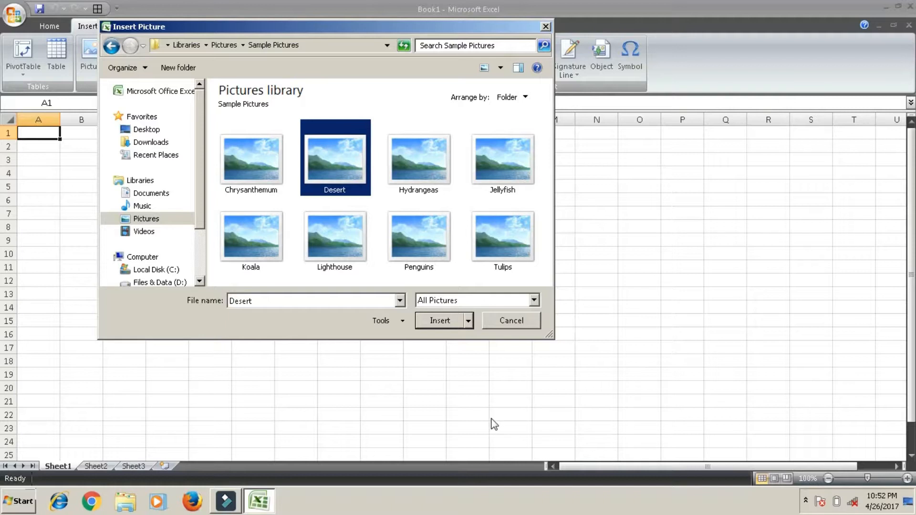
click(433, 320)
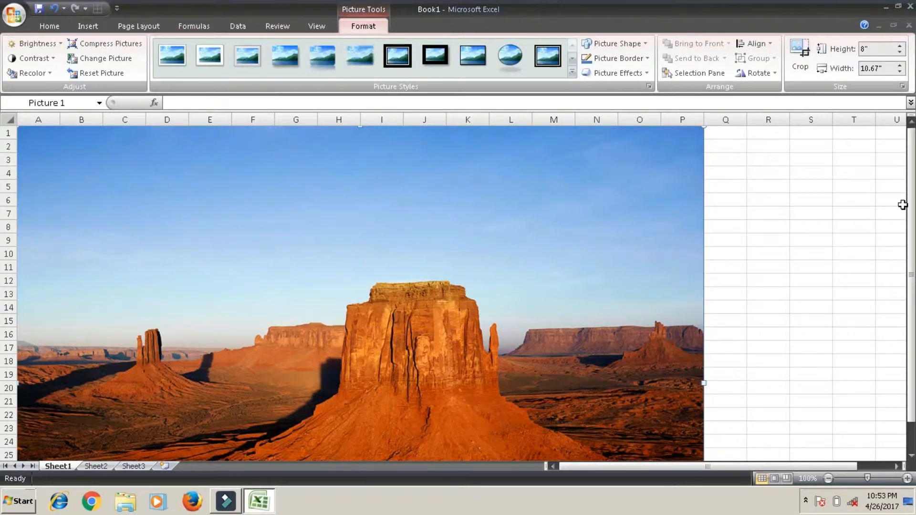
Shrink the Desert picture to about 3.24" high by 4.32" wide and place it over columns E to K, starting at row 4
mouse_move(912, 207)
mouse_down()
mouse_move(908, 199)
mouse_move(910, 224)
mouse_up()
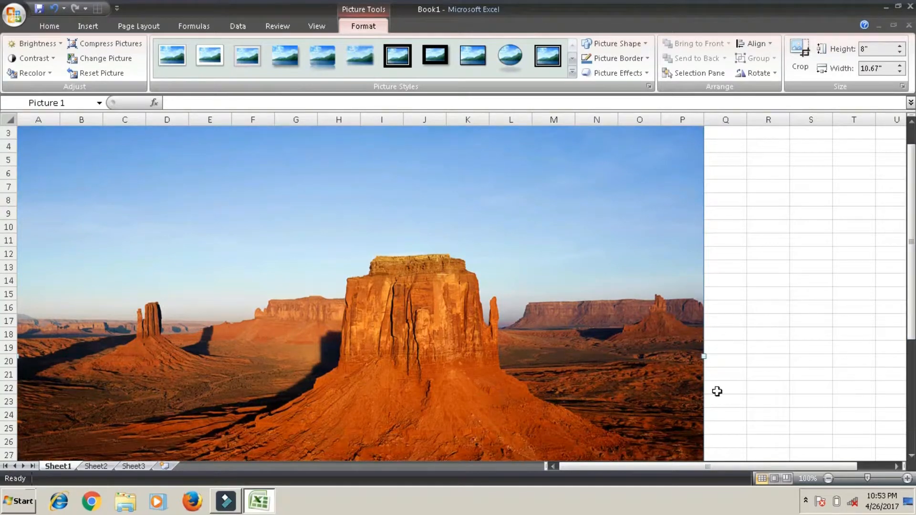
drag(912, 272, 914, 244)
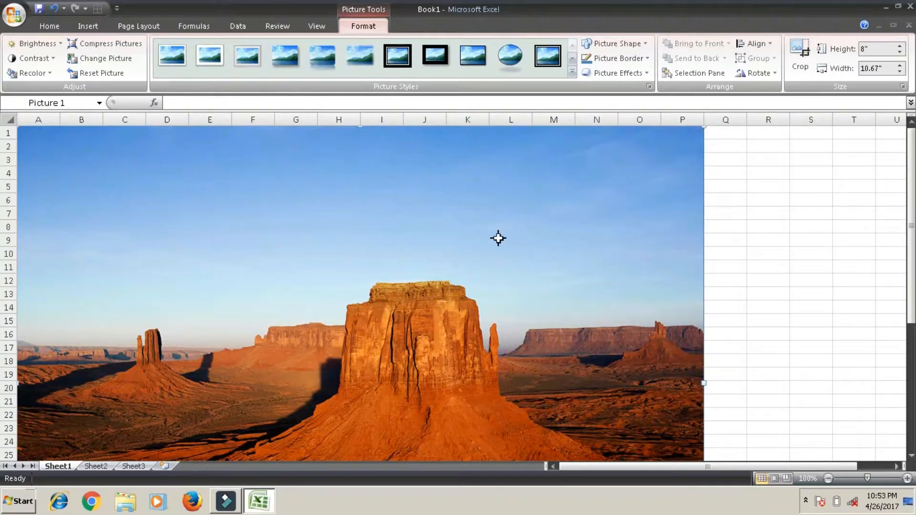
key(ctrl+z)
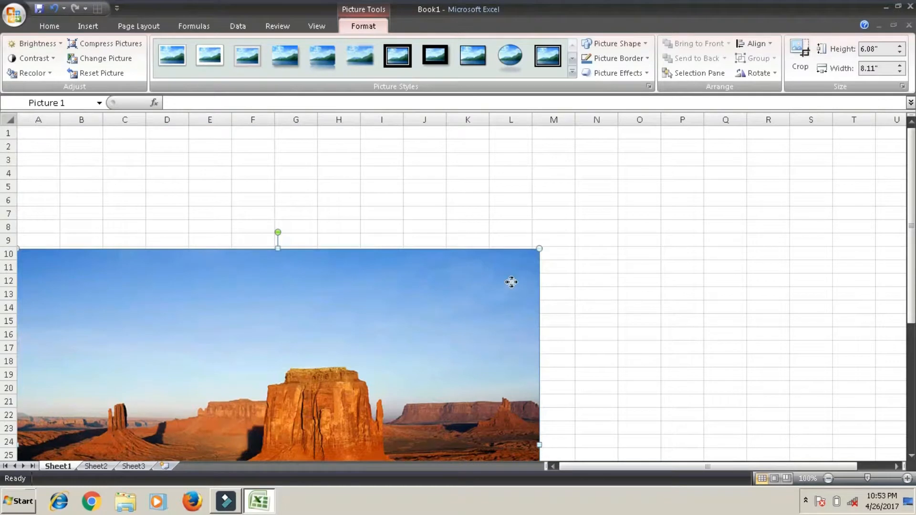
drag(537, 250, 675, 206)
click(678, 205)
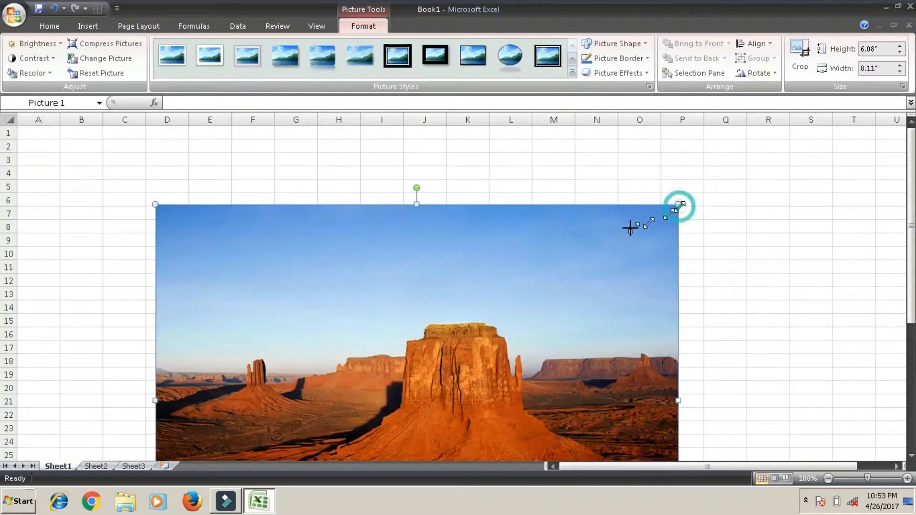
drag(424, 317, 389, 334)
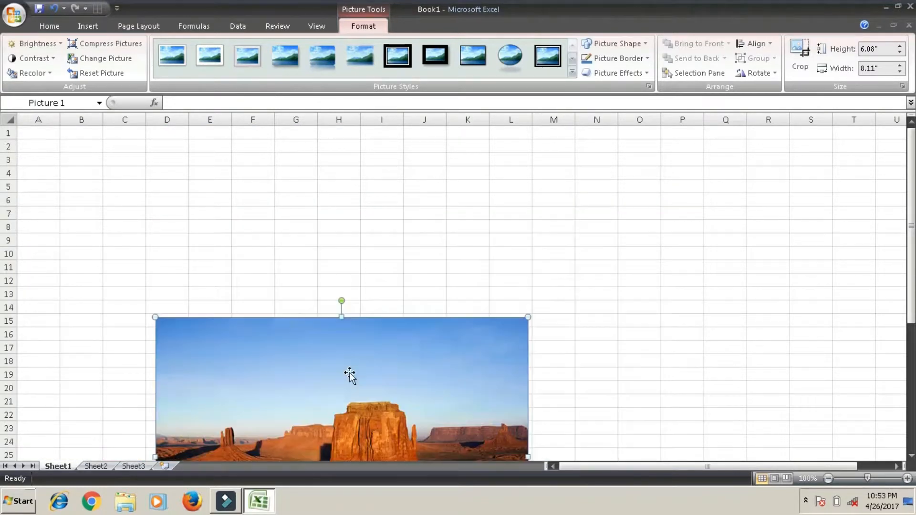
drag(342, 381, 411, 233)
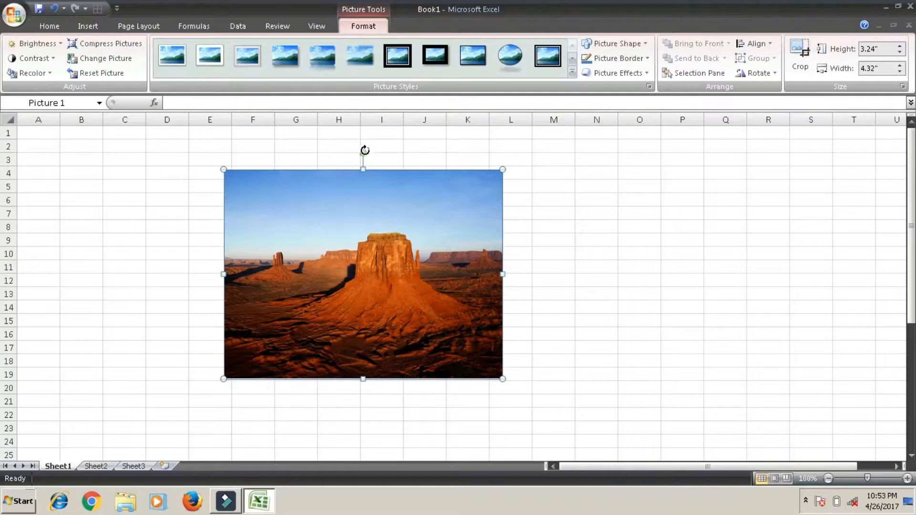
Try rotating the Desert picture freehand, and undo the rotation
drag(364, 153, 514, 337)
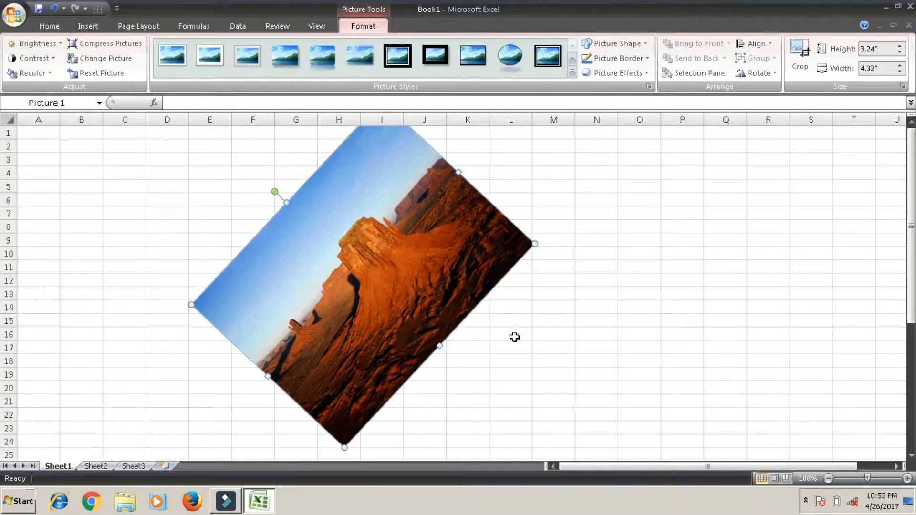
key(ctrl+z)
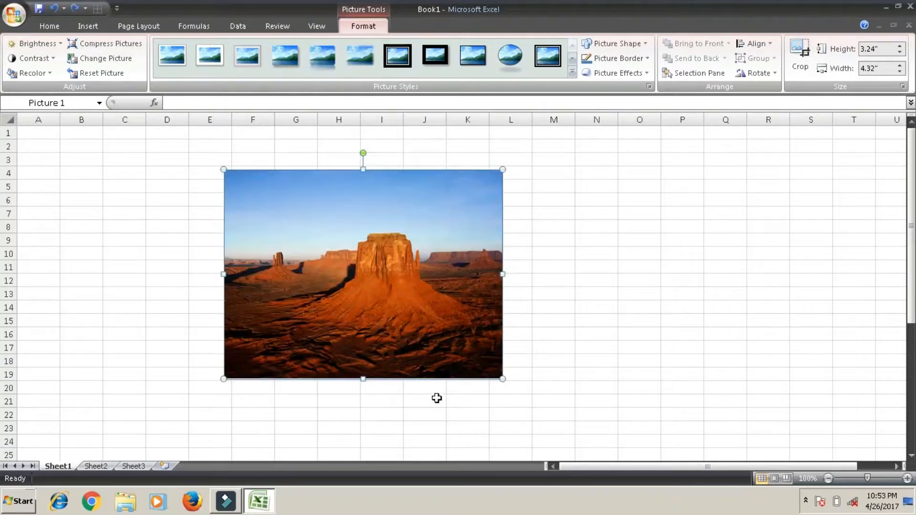
Preview the brightness and contrast presets on the Desert picture without applying any
click(53, 44)
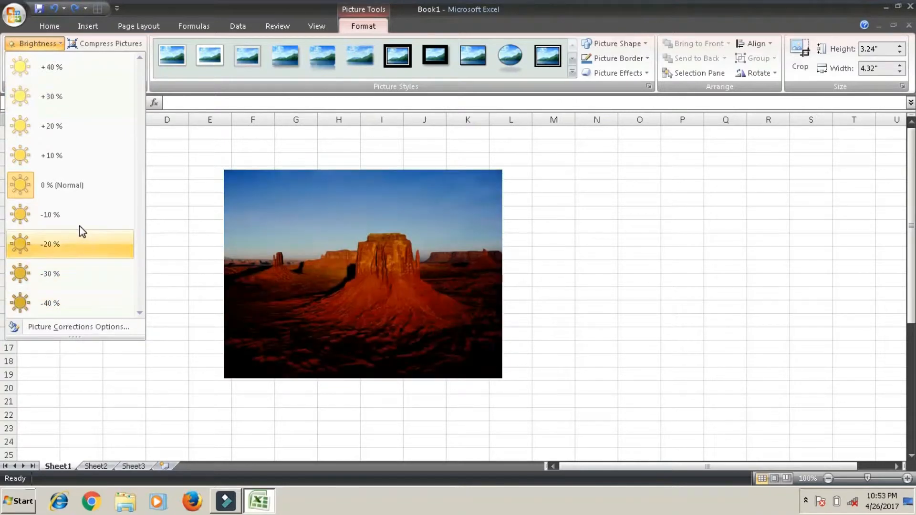
click(224, 143)
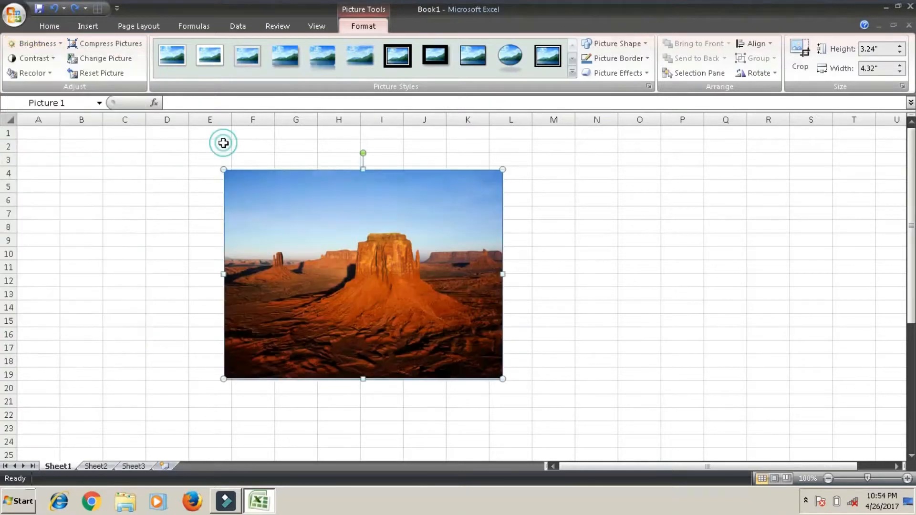
click(30, 59)
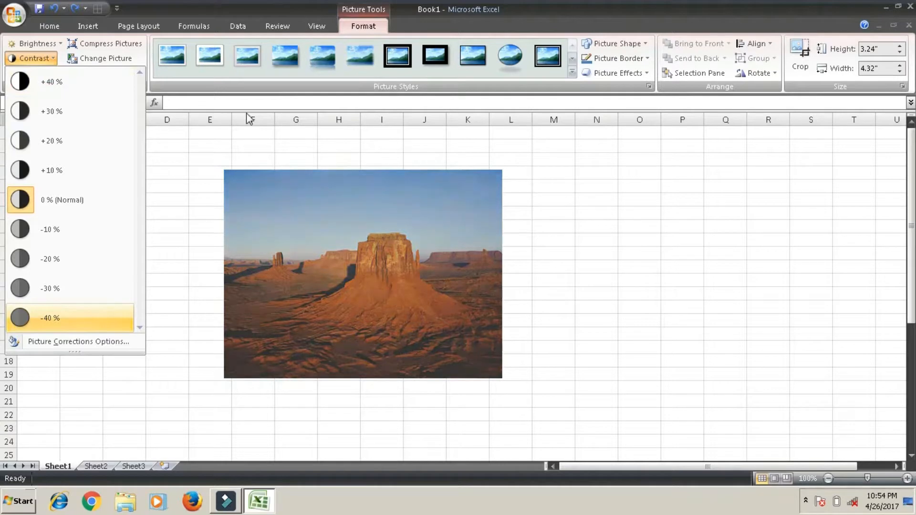
click(157, 130)
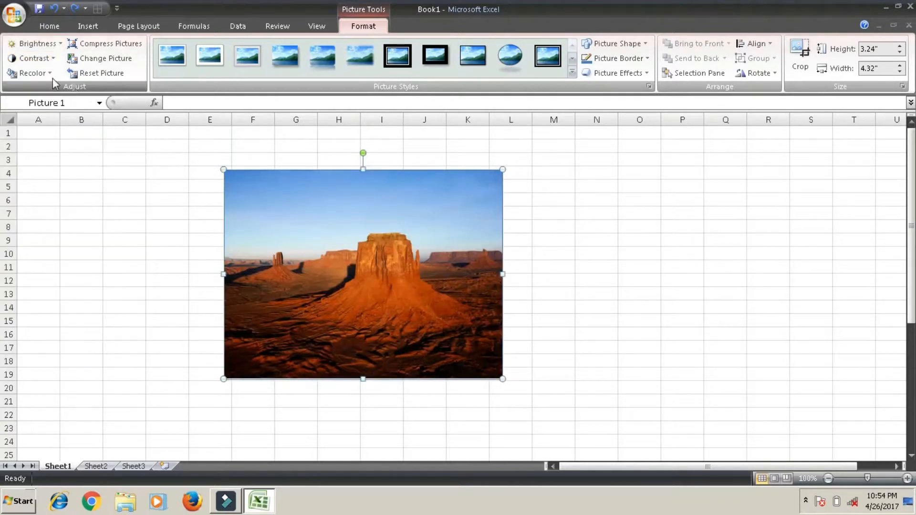
Preview the dark and light Recolor variations on the Desert picture without applying any
click(51, 76)
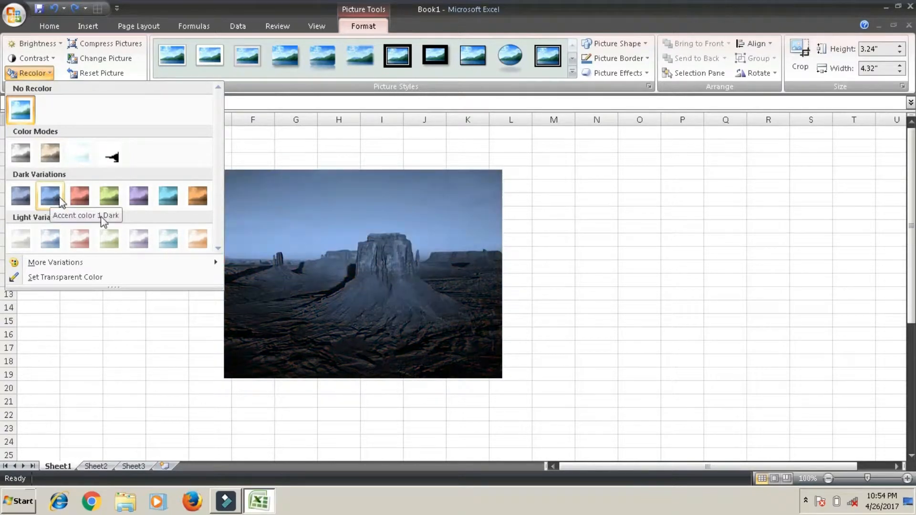
click(148, 242)
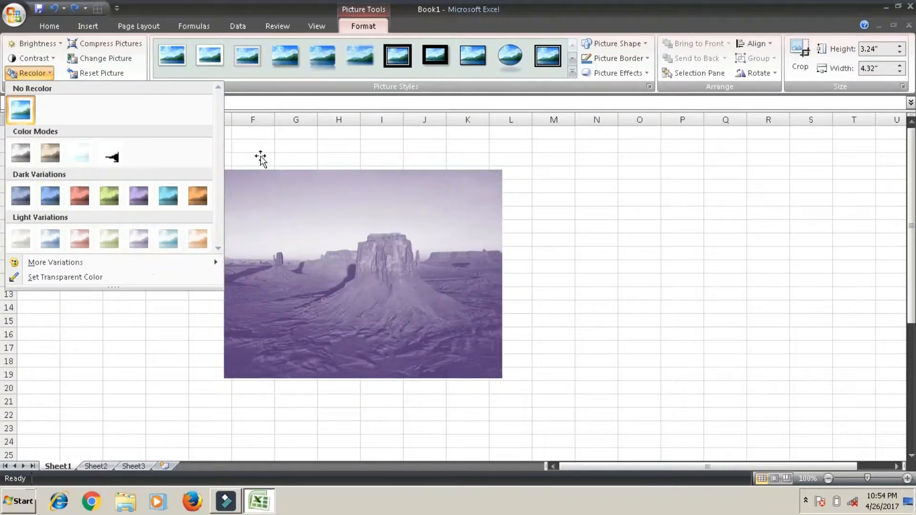
click(122, 67)
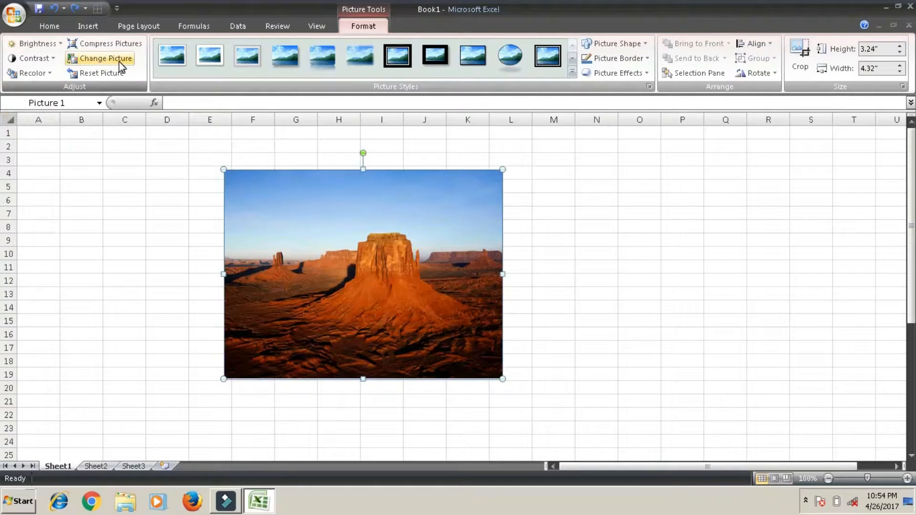
Replace the Desert picture with the Hydrangeas image from Sample Pictures
click(119, 61)
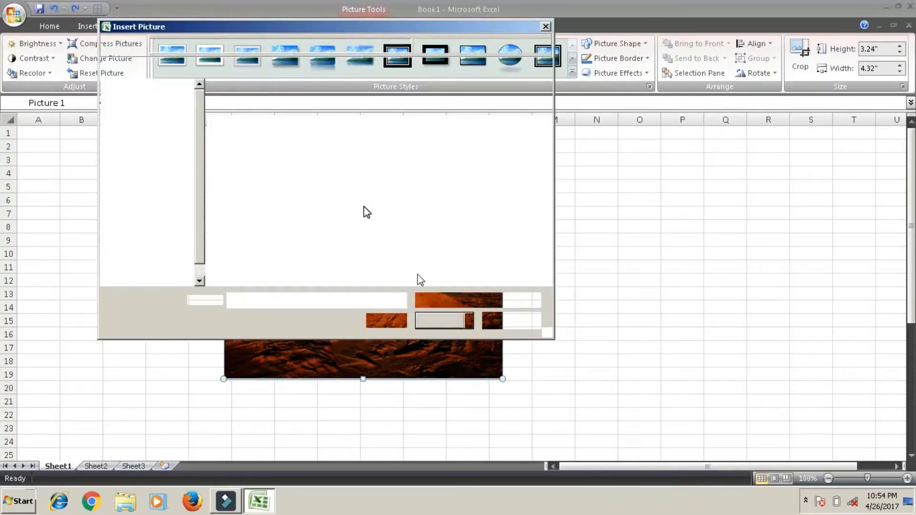
click(429, 177)
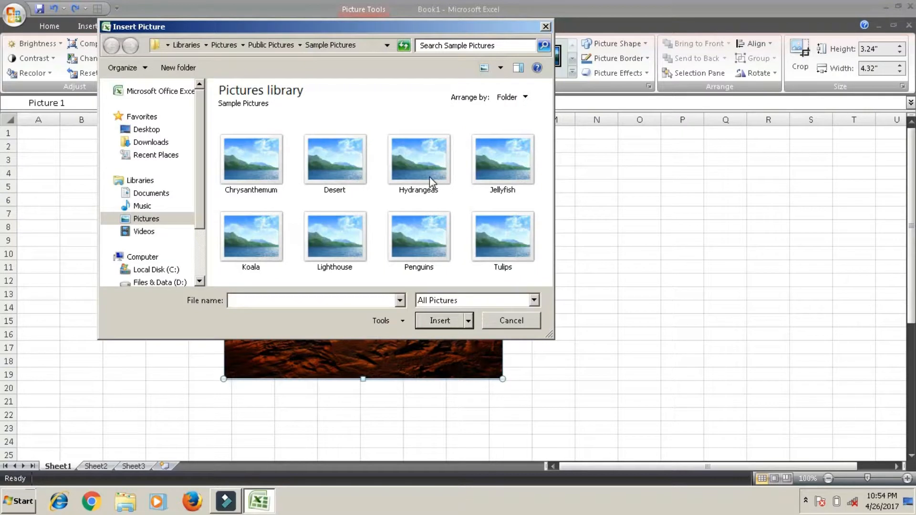
click(448, 324)
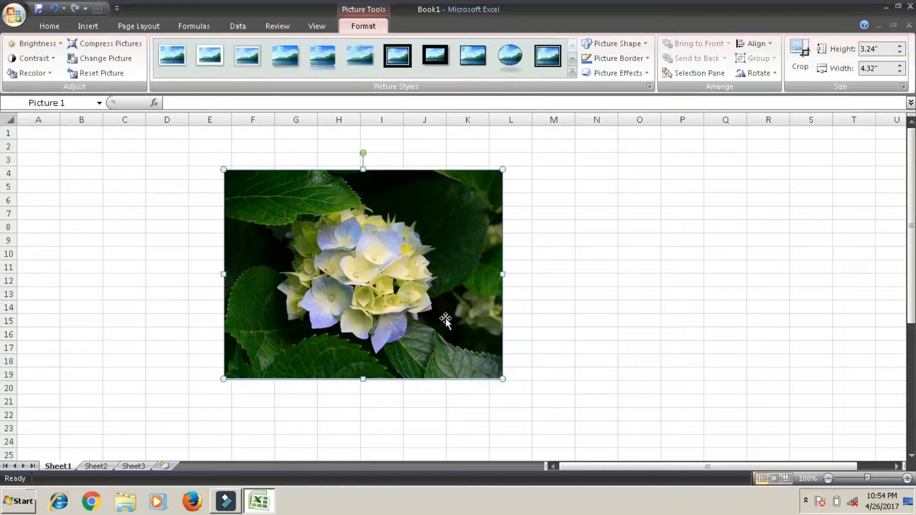
Try resetting the Hydrangeas picture and undo it, and preview picture styles such as Soft Edge Rectangle without applying one
click(110, 75)
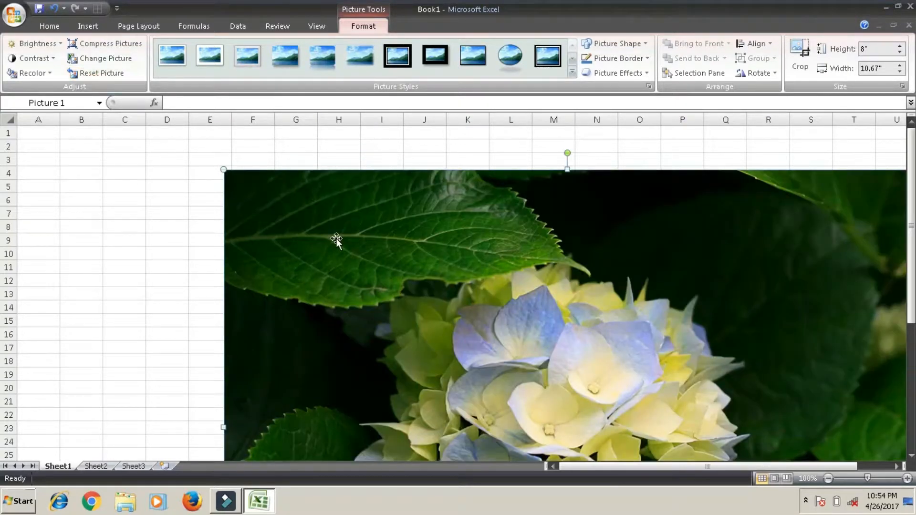
key(ctrl+z)
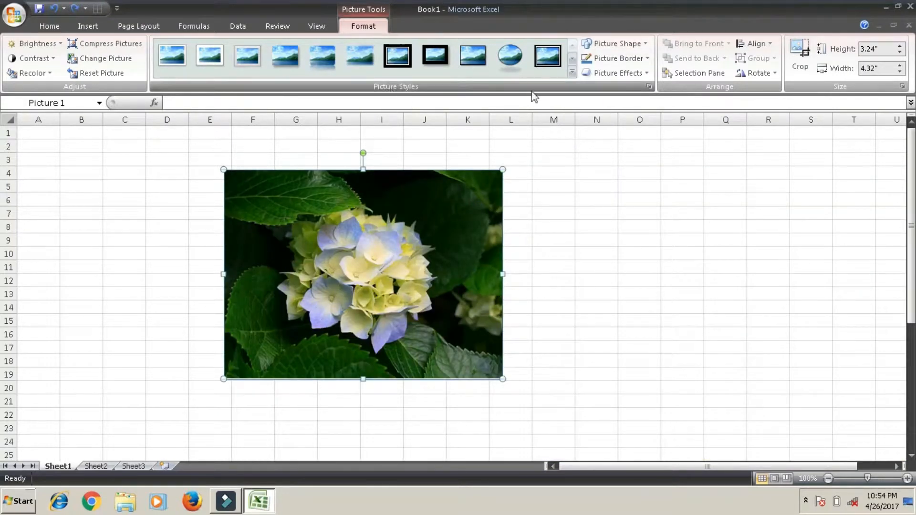
click(573, 73)
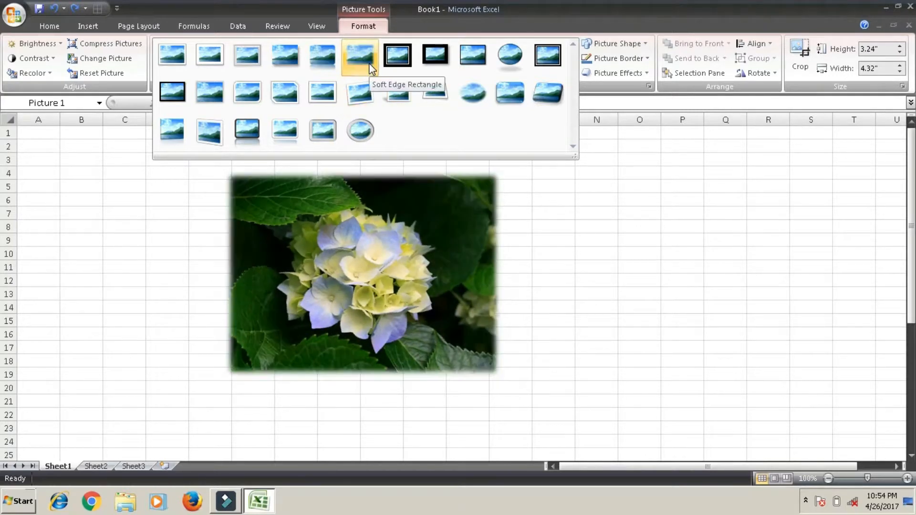
click(707, 222)
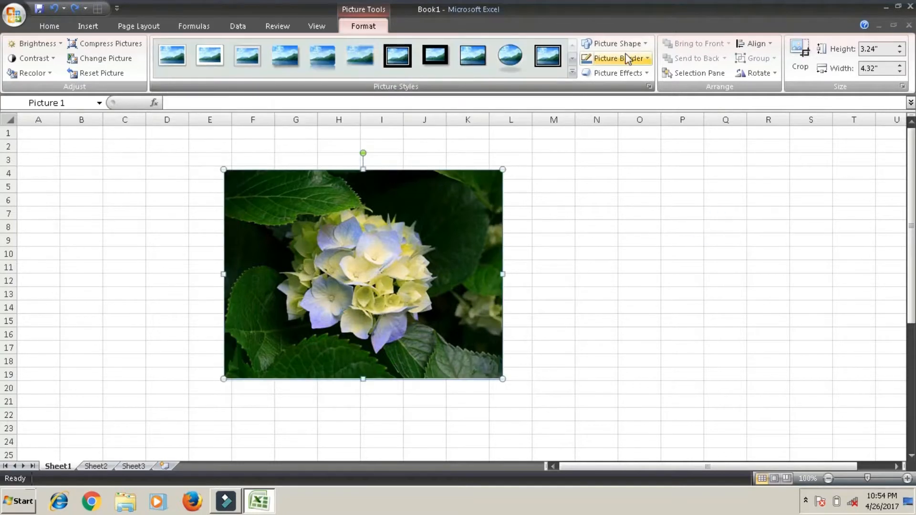
Try the Notched Right Arrow block arrow as the shape of the Hydrangeas picture
click(645, 43)
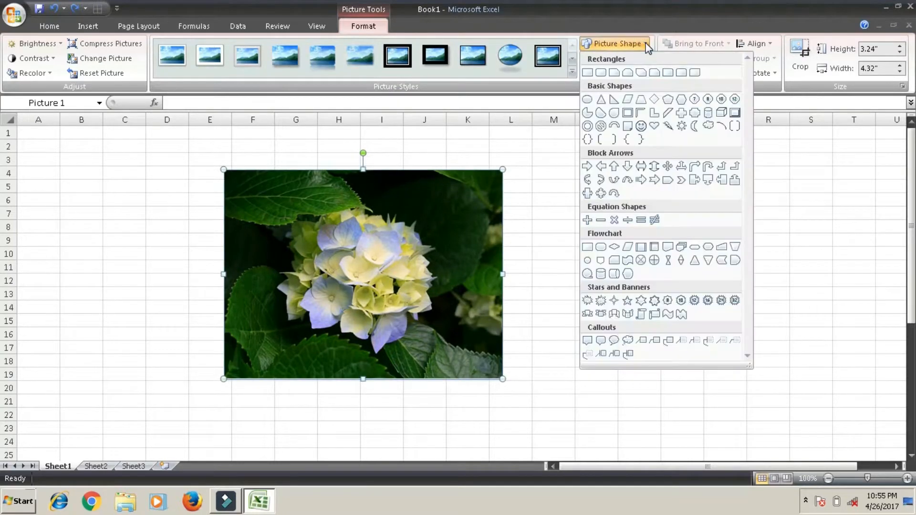
click(658, 180)
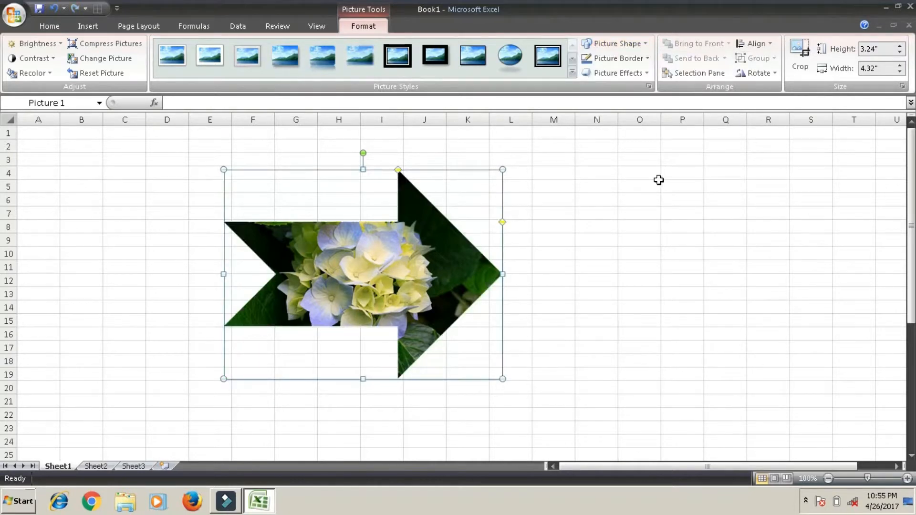
Change the Hydrangeas picture's shape to the flowchart Multidocument shape and set its border to the standard yellow colour
click(639, 44)
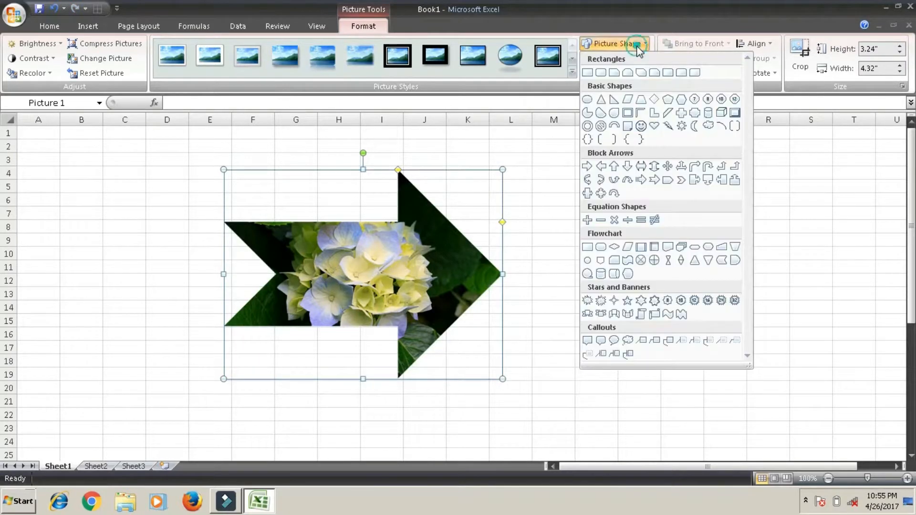
click(681, 246)
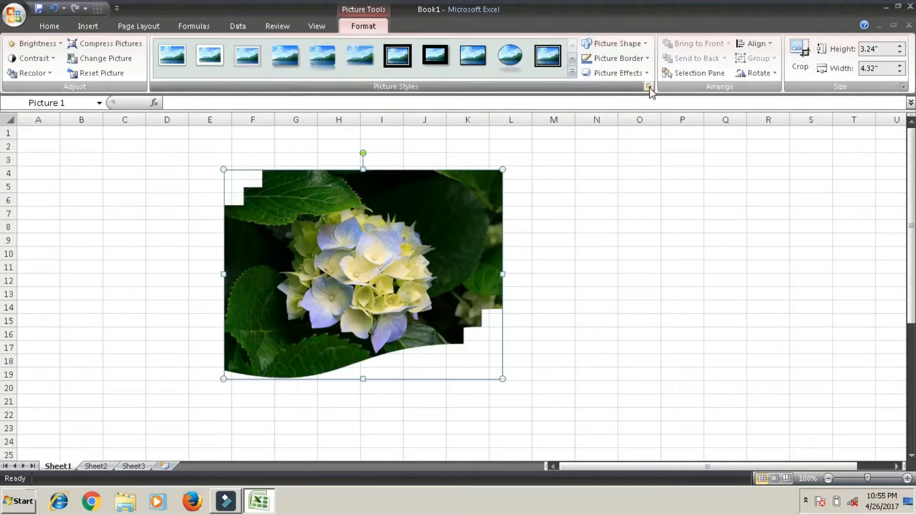
click(633, 61)
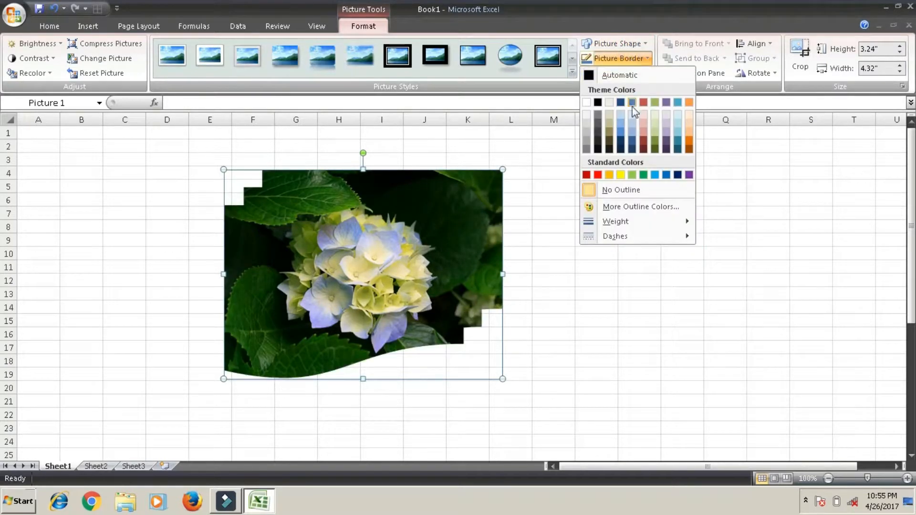
click(621, 175)
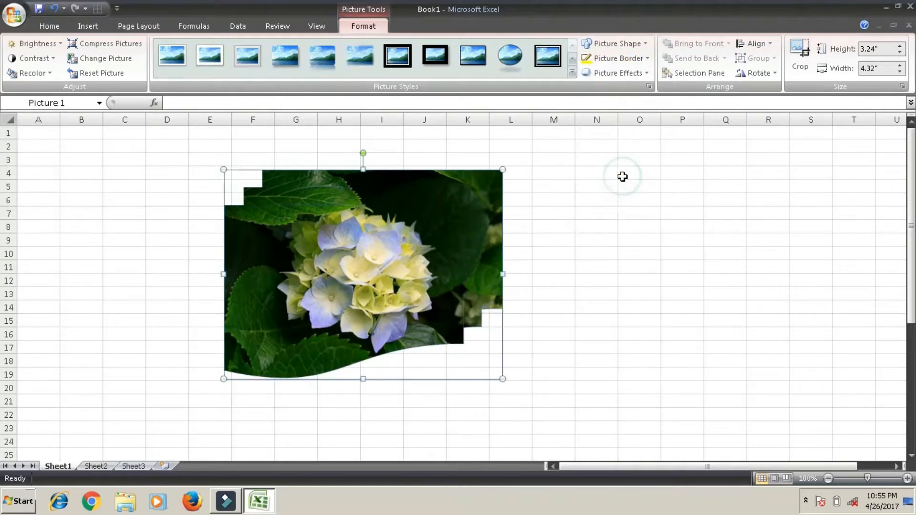
Set the Hydrangeas picture's border weight to 3 pt and apply the strongest Accent color 2 glow variation
click(630, 58)
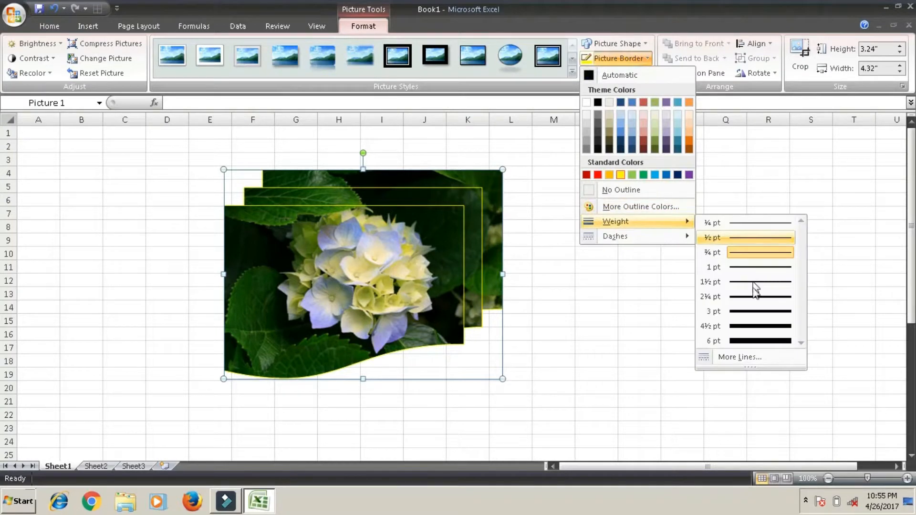
click(756, 313)
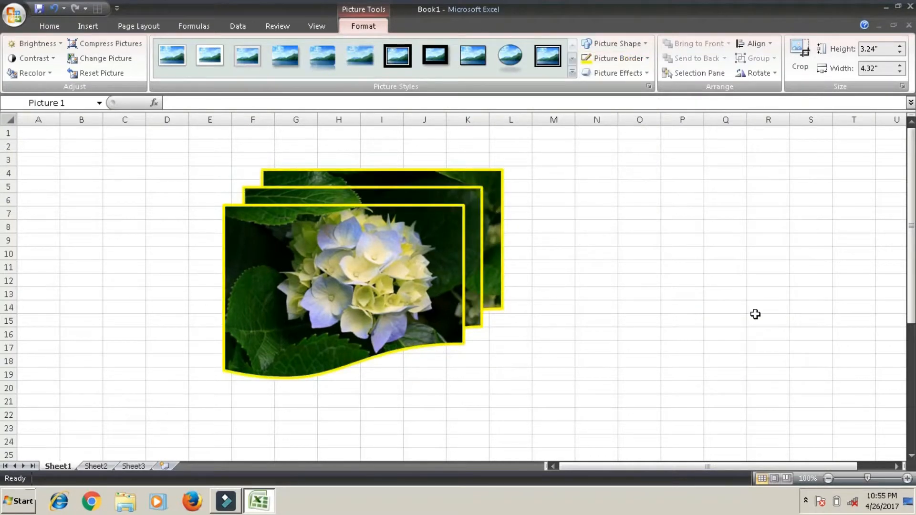
click(611, 72)
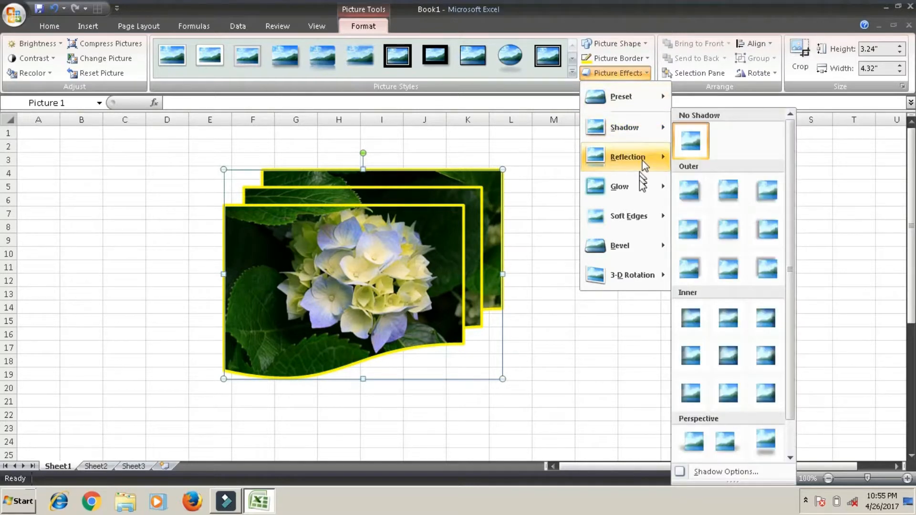
mouse_move(639, 184)
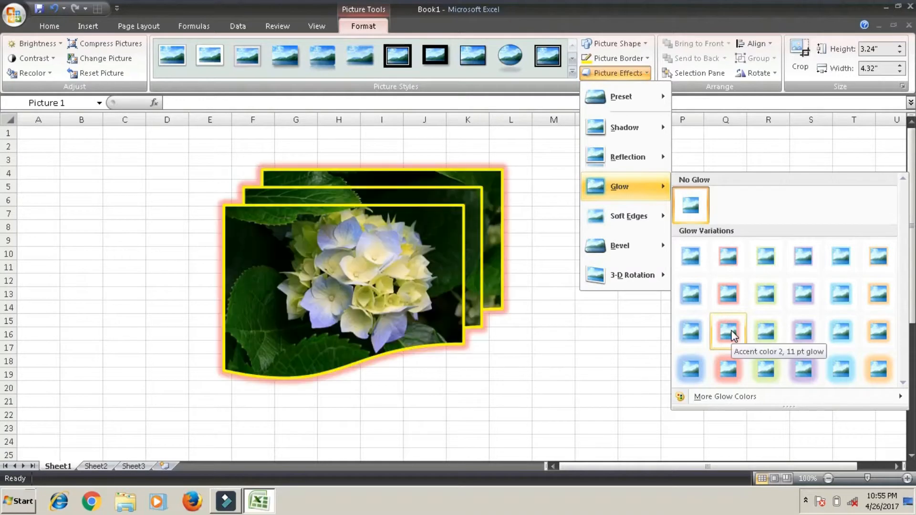
click(731, 370)
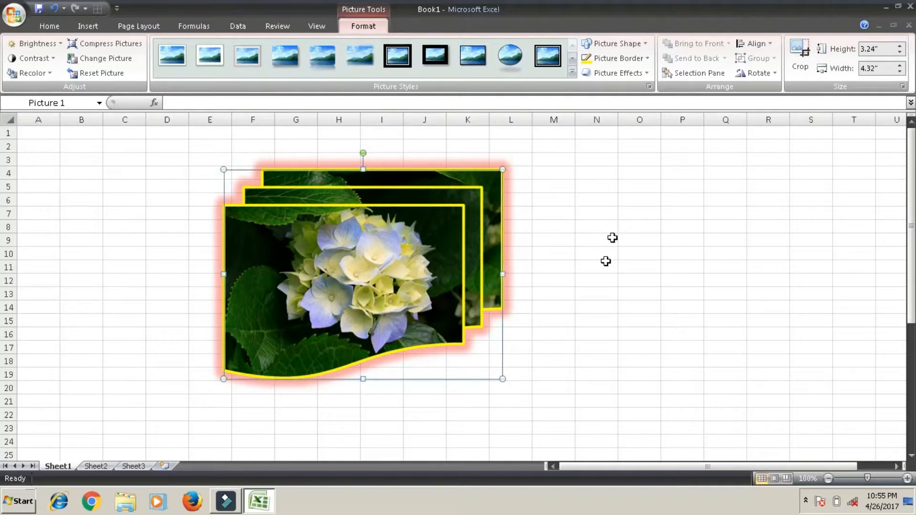
Try rotating the picture left 90° and turn it back right 90°
click(763, 73)
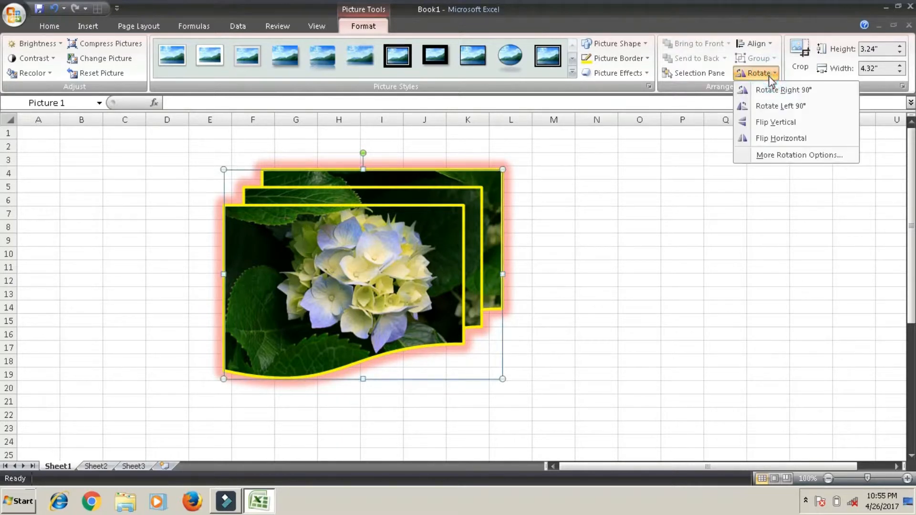
click(773, 104)
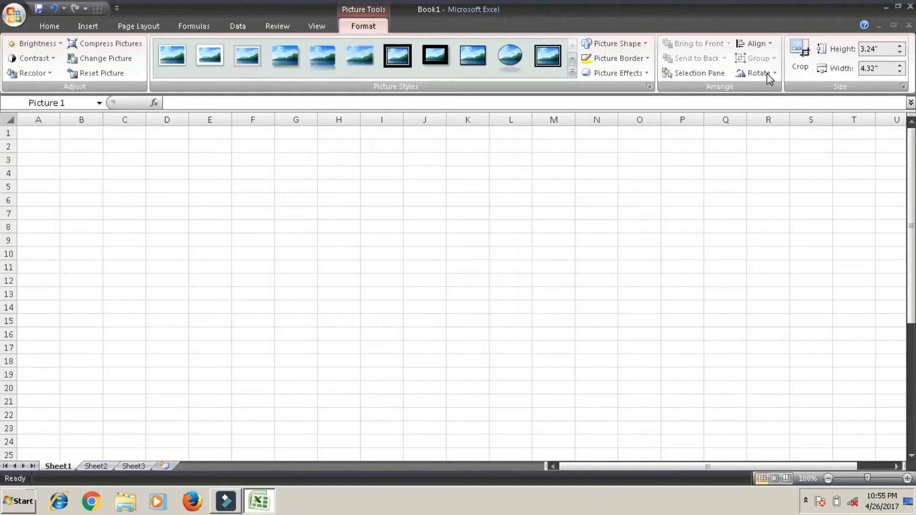
click(767, 73)
click(768, 85)
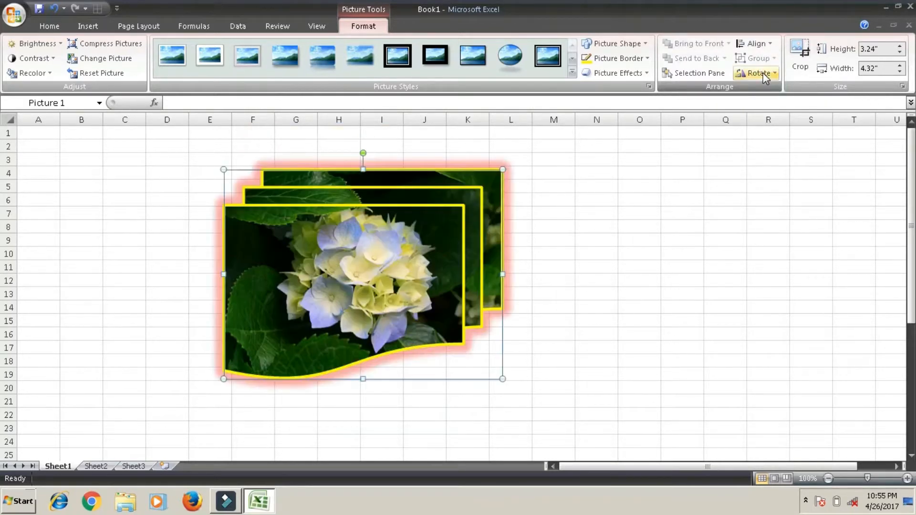
Crop the picture's right side to a width of about 2.9 inches, and delete the picture from the sheet
click(804, 65)
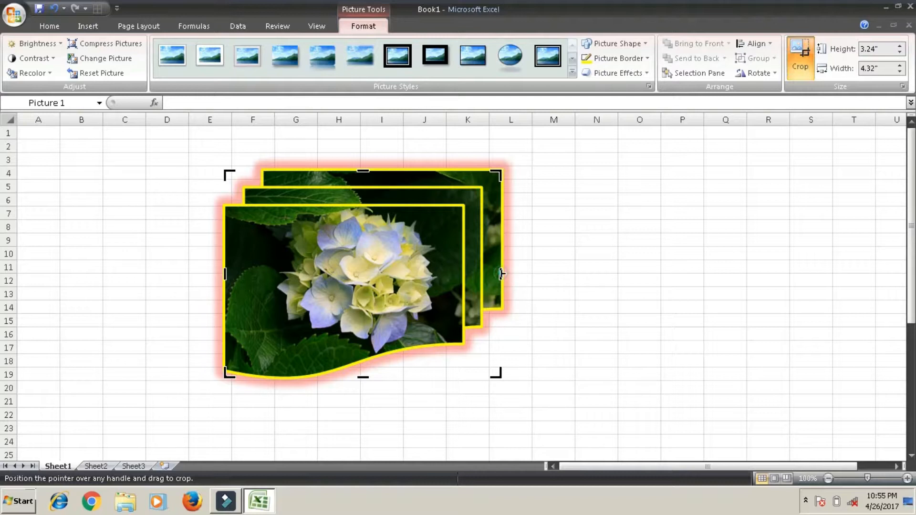
drag(502, 273, 500, 273)
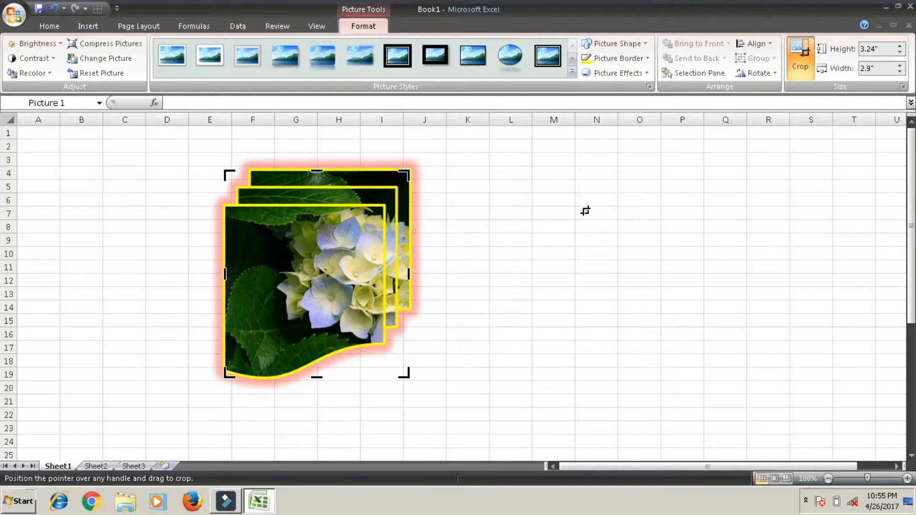
key(Escape)
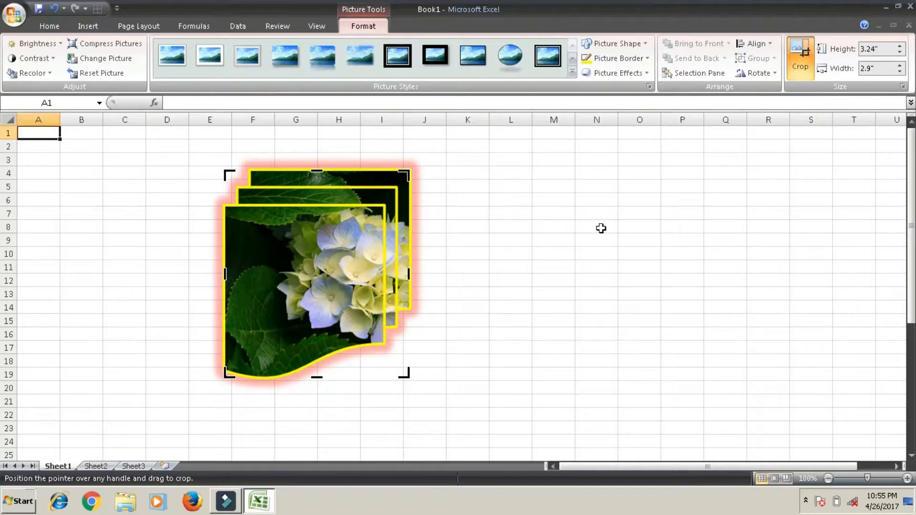
key(Delete)
List all available clip art by searching without a keyword, and insert the cow image into the sheet
click(88, 30)
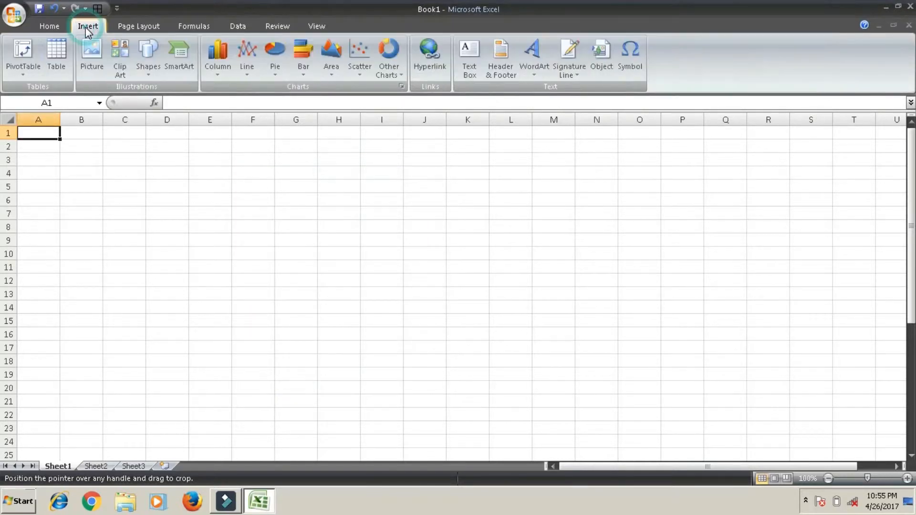
click(123, 69)
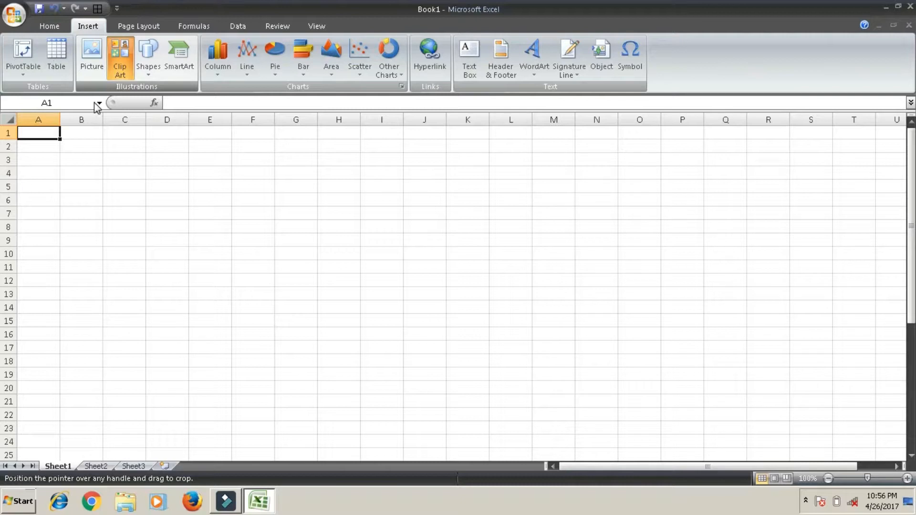
click(118, 69)
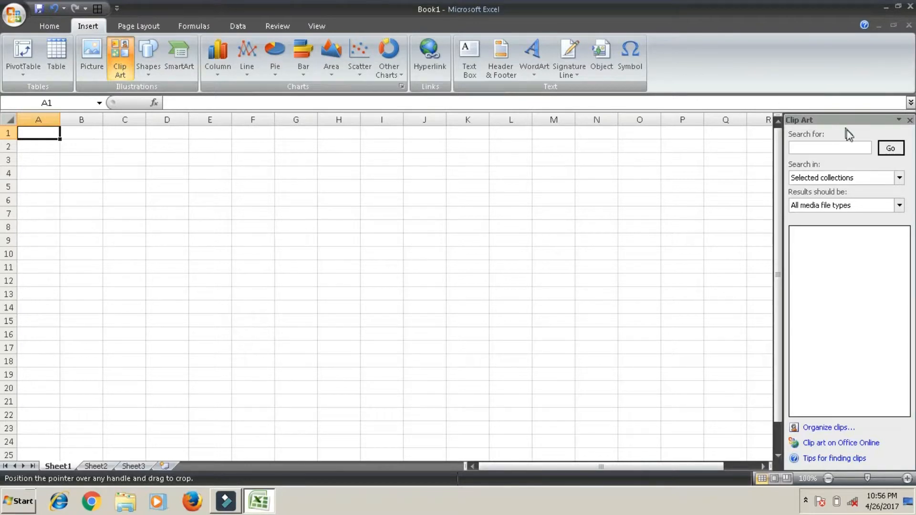
click(826, 145)
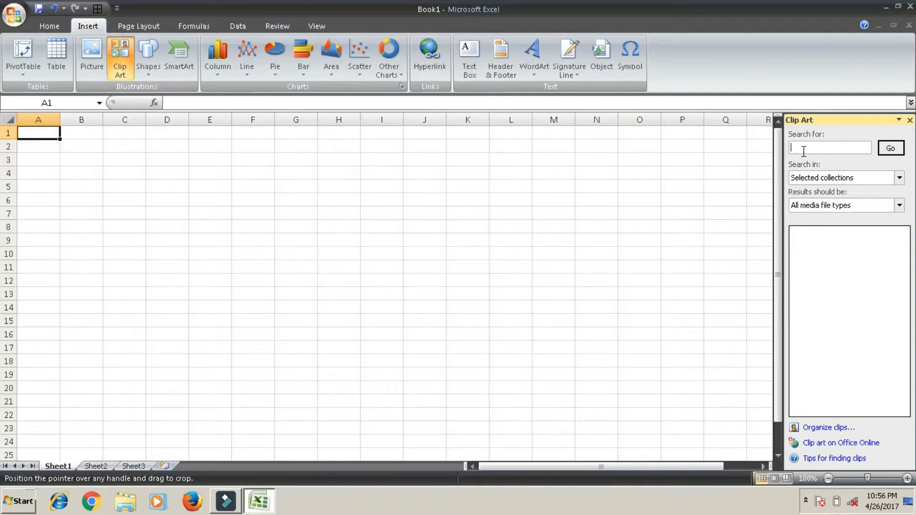
click(892, 149)
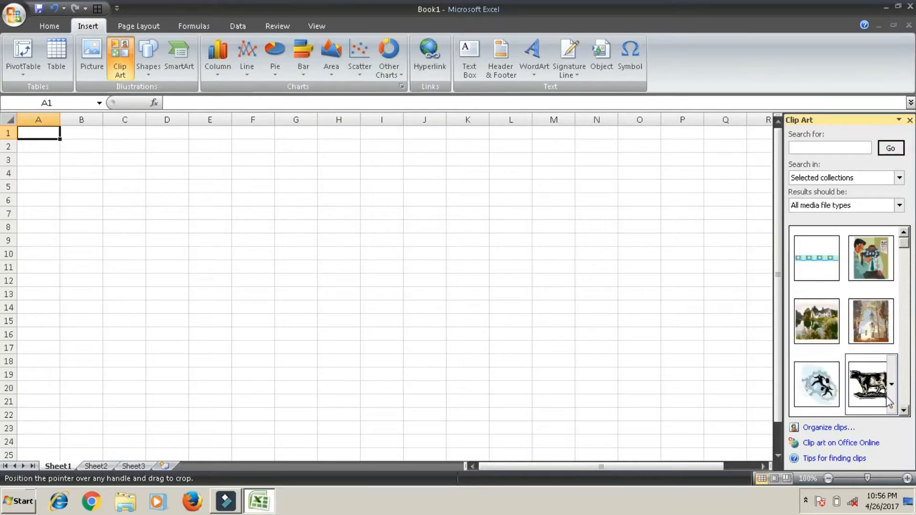
click(870, 373)
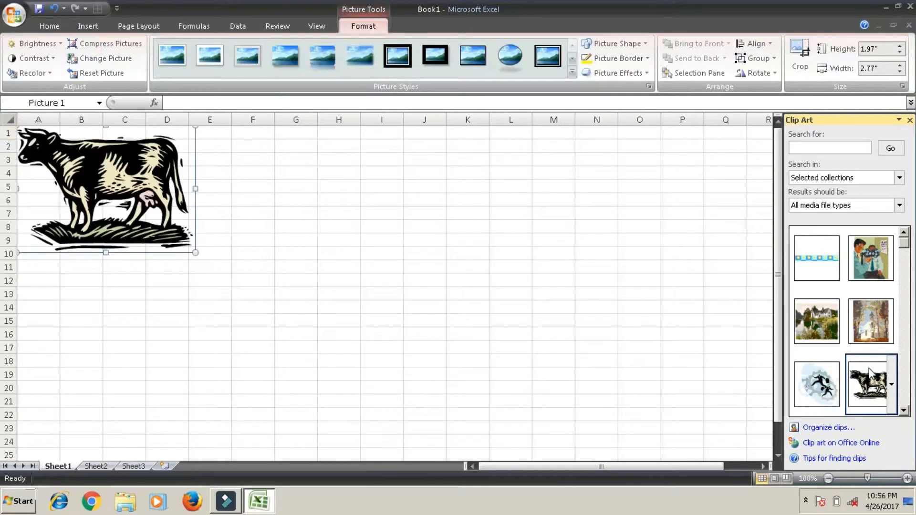
Reposition and enlarge the cow clip art to about 3.48 inches high by 4.9 inches wide, and delete it
click(85, 150)
drag(153, 192, 224, 234)
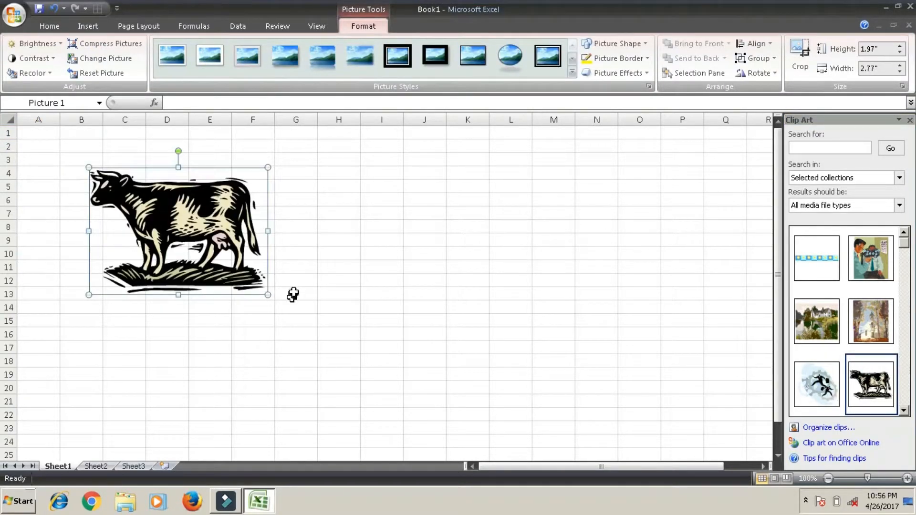
drag(268, 295, 353, 392)
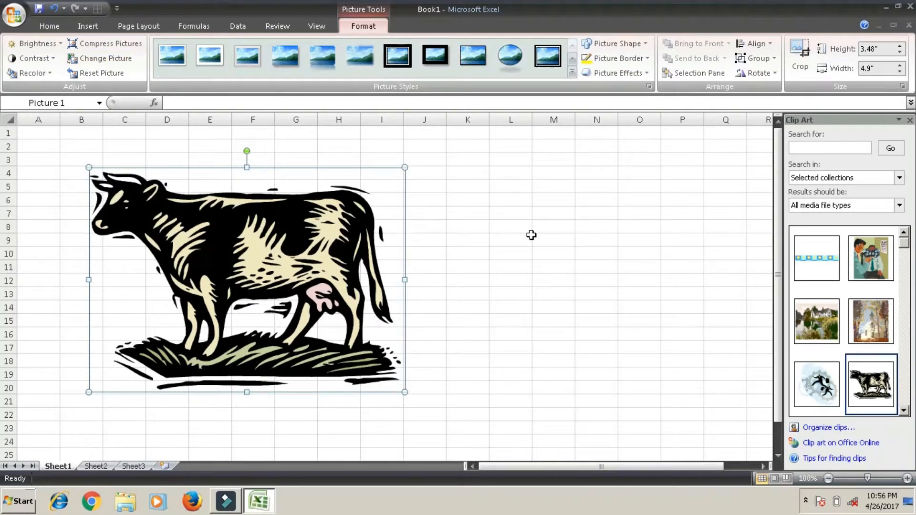
key(Delete)
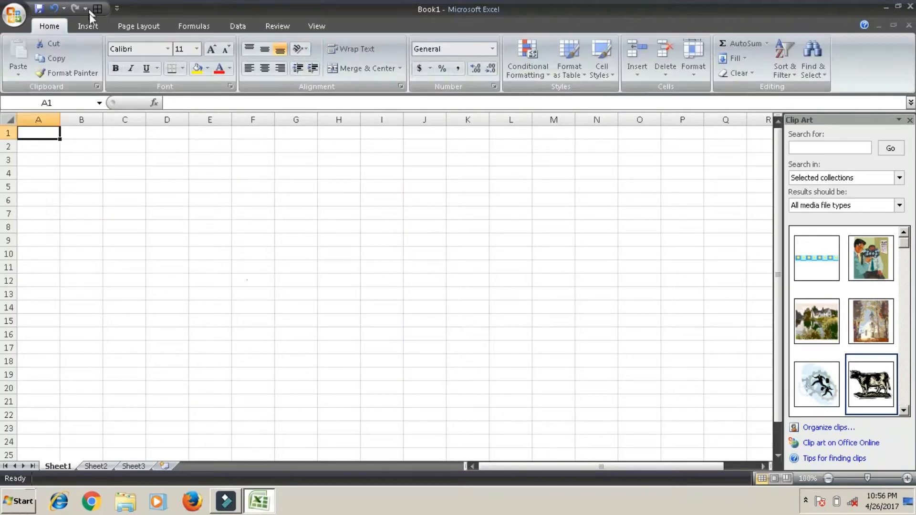
Draw a Round Diagonal Corner Rectangle about 2.91 inches high and 2.4 inches wide across columns J to M
click(88, 26)
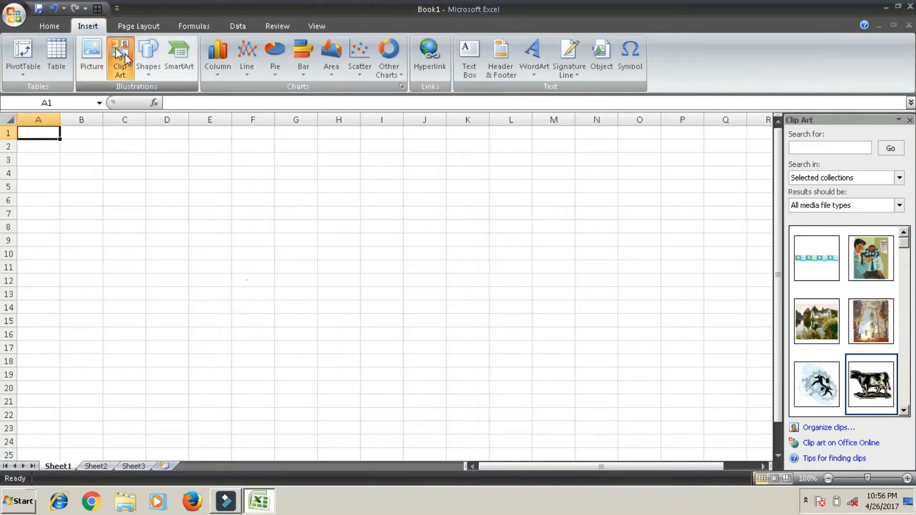
click(145, 60)
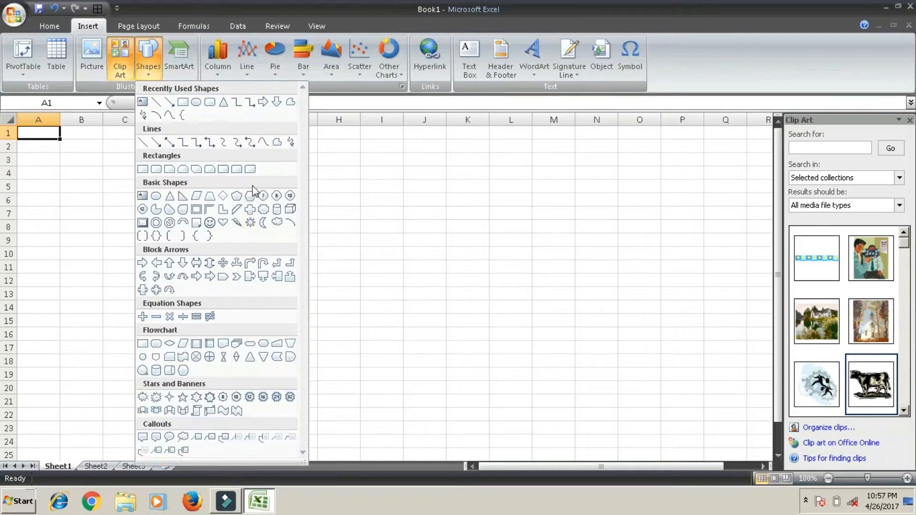
click(250, 169)
drag(424, 165, 512, 290)
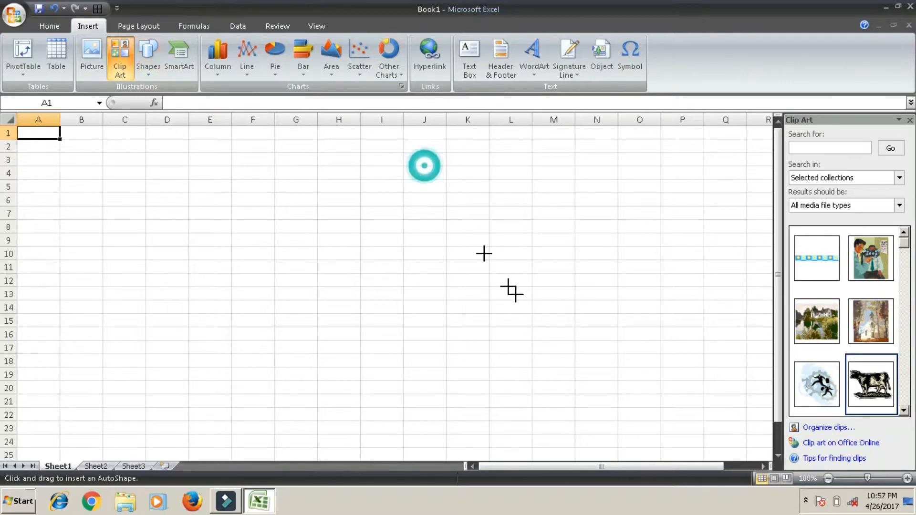
drag(424, 166, 579, 354)
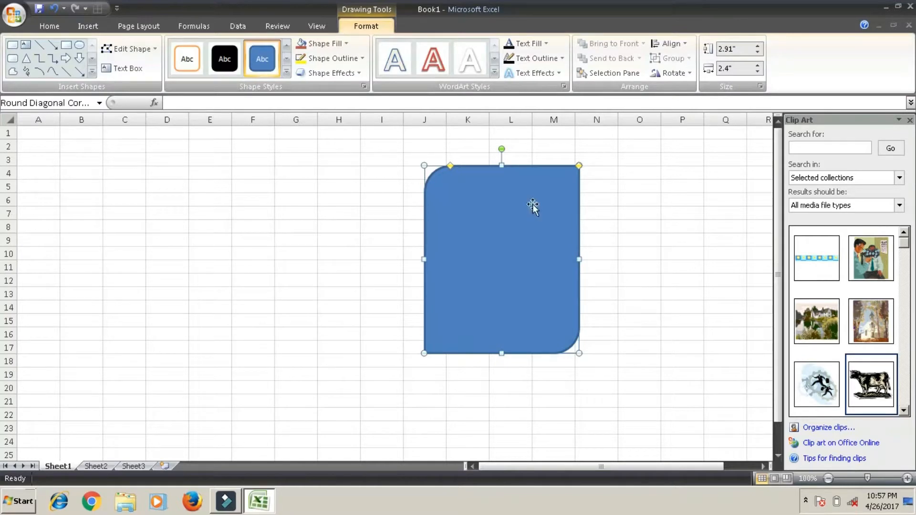
Add the text "photograph" inside the rounded rectangle shape
right_click(505, 201)
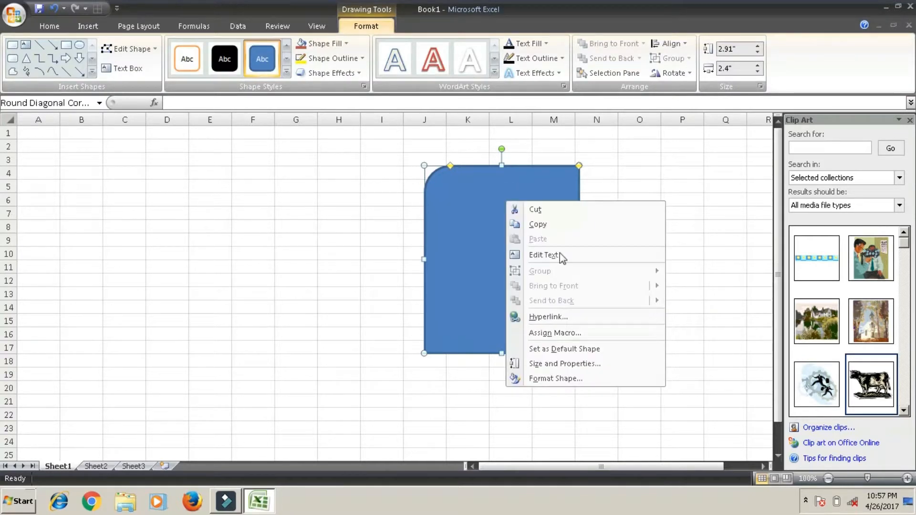
click(580, 259)
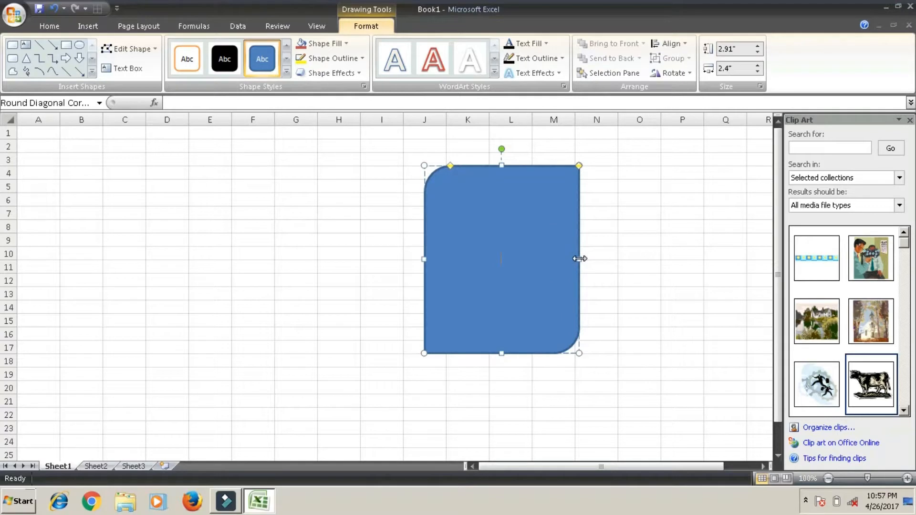
text(photograph)
Increase the font size of the shape's whole text to 20 and deselect the shape
key(ctrl+a)
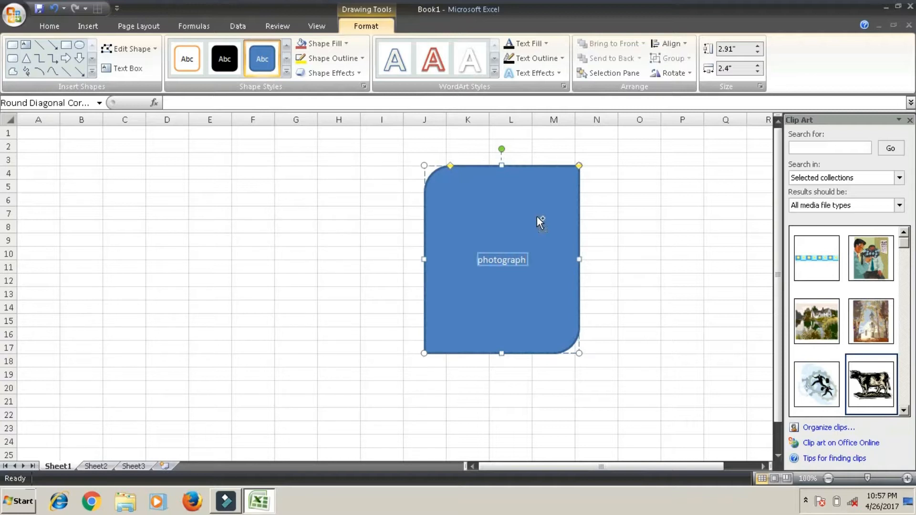
click(49, 26)
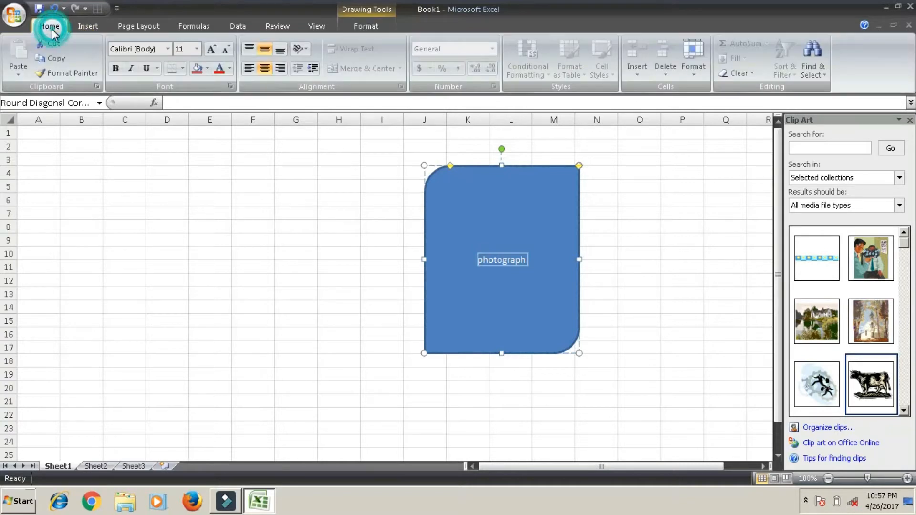
click(210, 50)
click(211, 50)
click(210, 50)
click(211, 49)
click(211, 49)
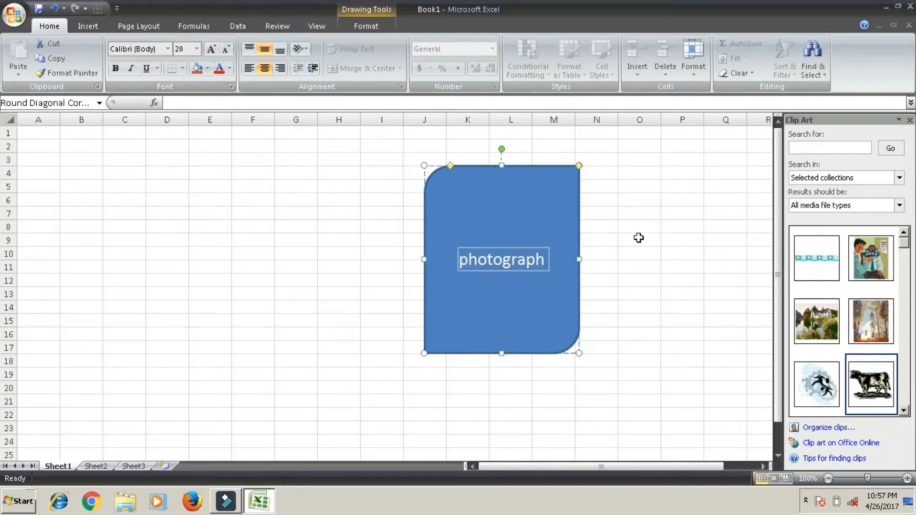
click(626, 198)
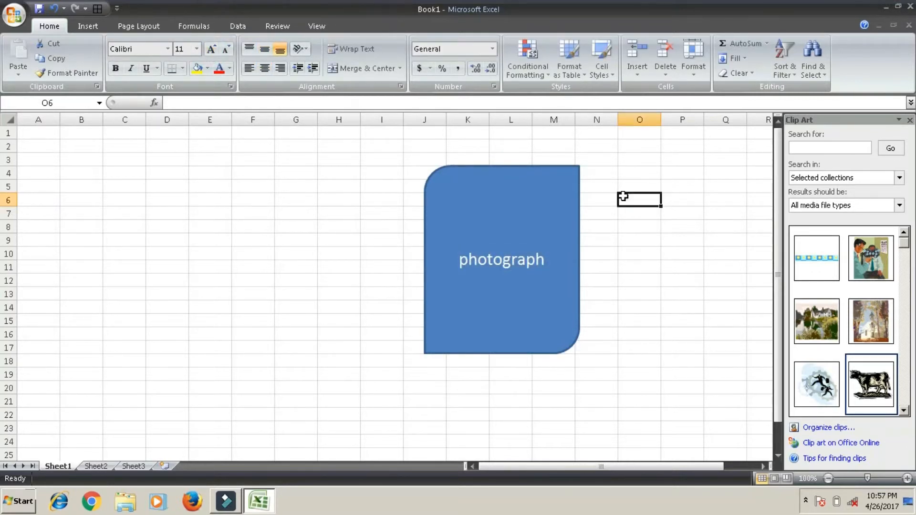
Look through the insertable shapes and place a small text box at the end of the "photograph" text on the shape
double_click(553, 168)
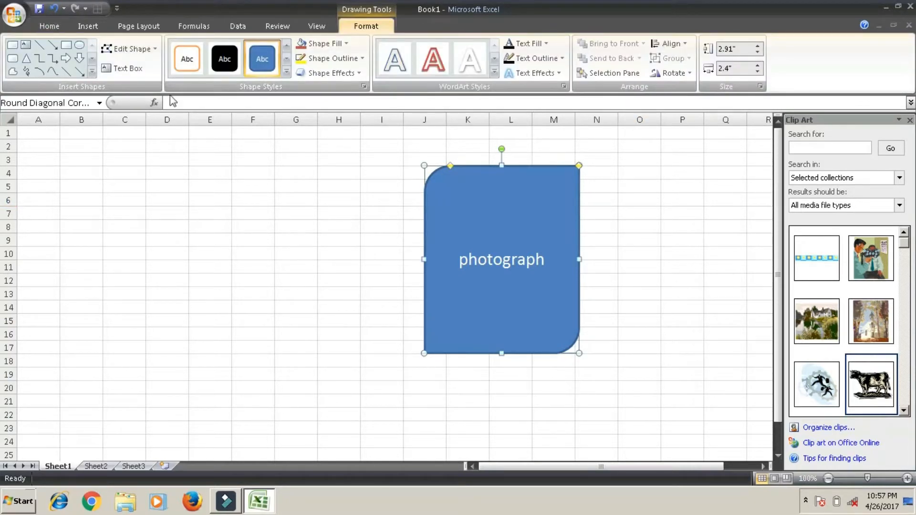
click(91, 72)
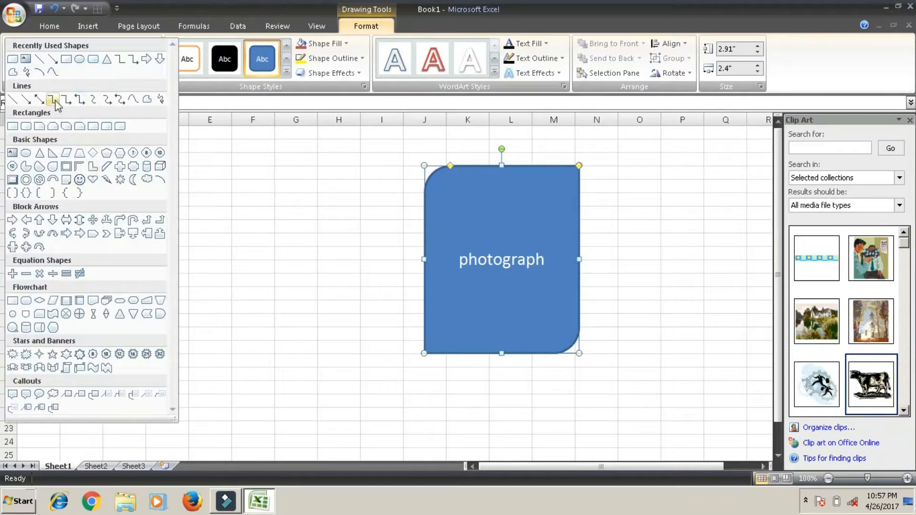
click(66, 59)
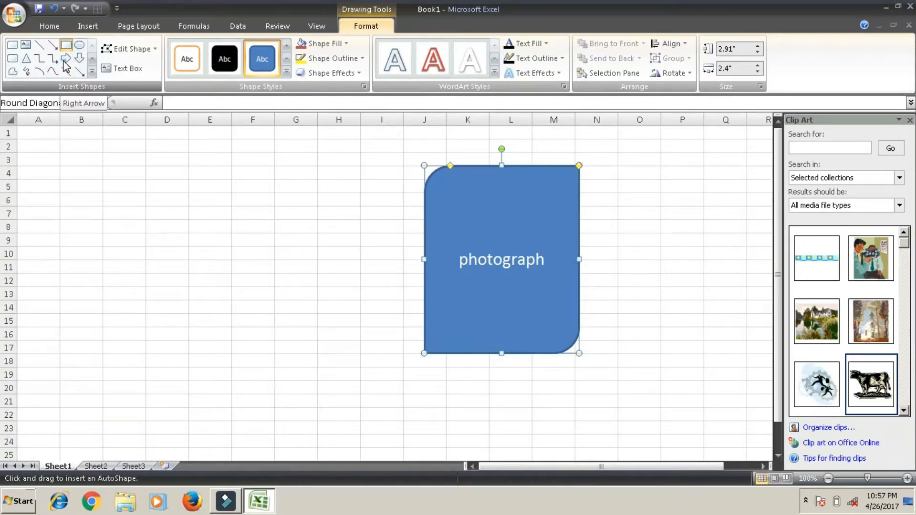
click(117, 70)
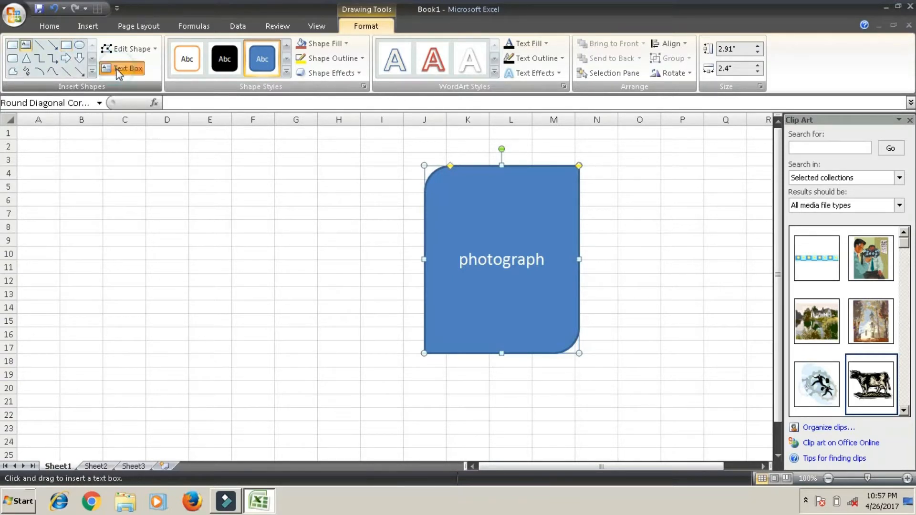
click(543, 260)
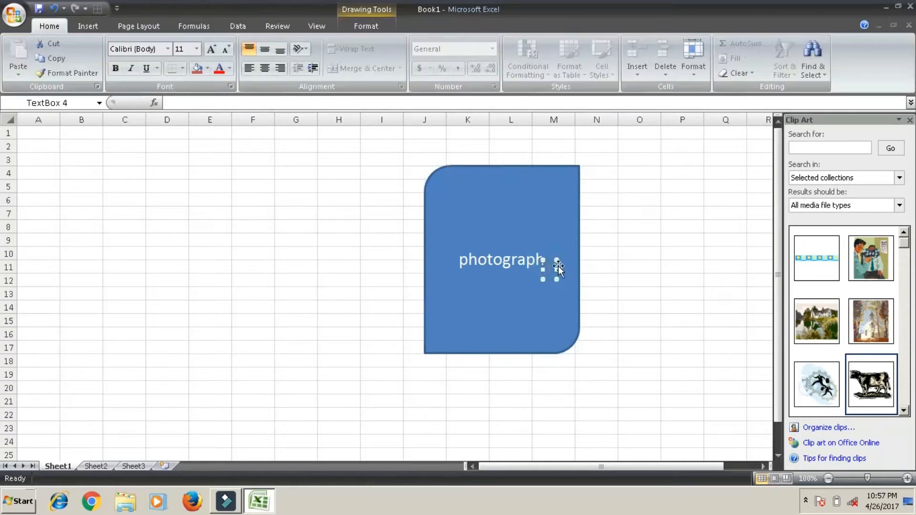
Widen the small text box across the end of the "photograph" text and leave it without adding text
click(542, 270)
drag(538, 269, 502, 269)
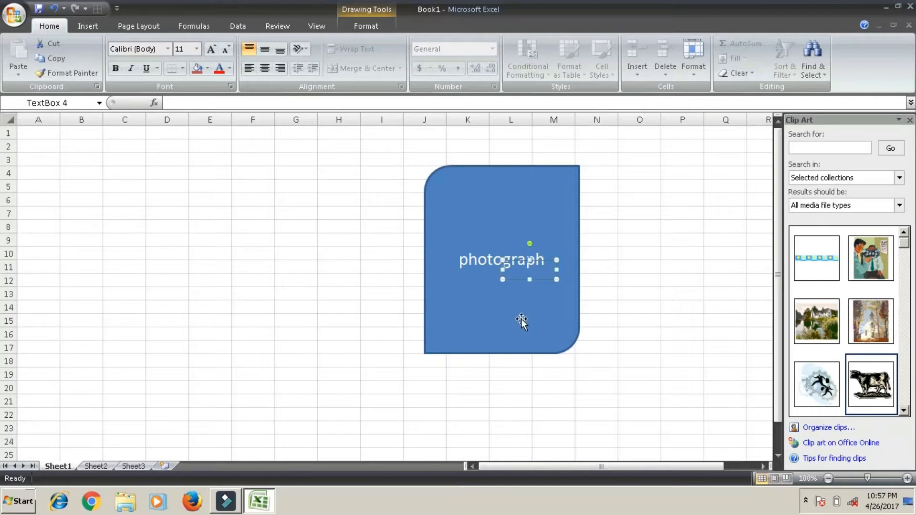
key(Escape)
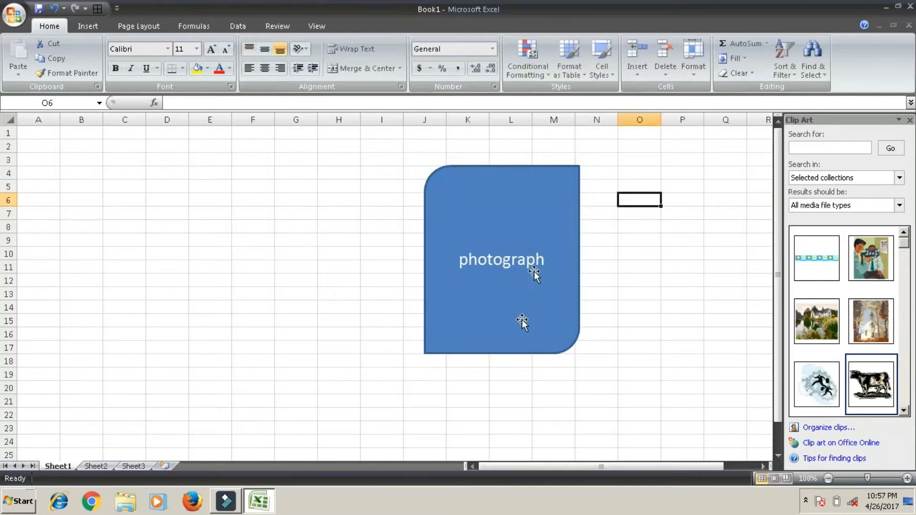
Apply the glossy orange style from the last row of the shape styles to the rounded rectangle
click(547, 167)
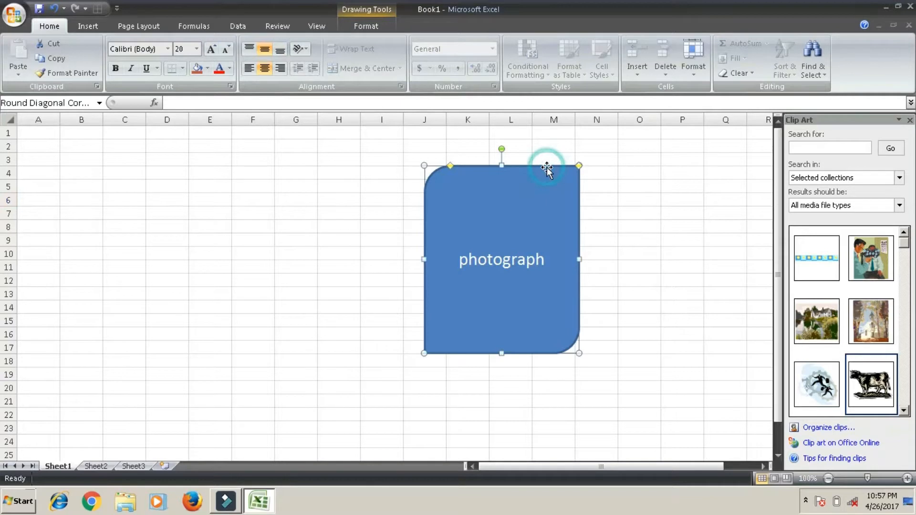
double_click(547, 160)
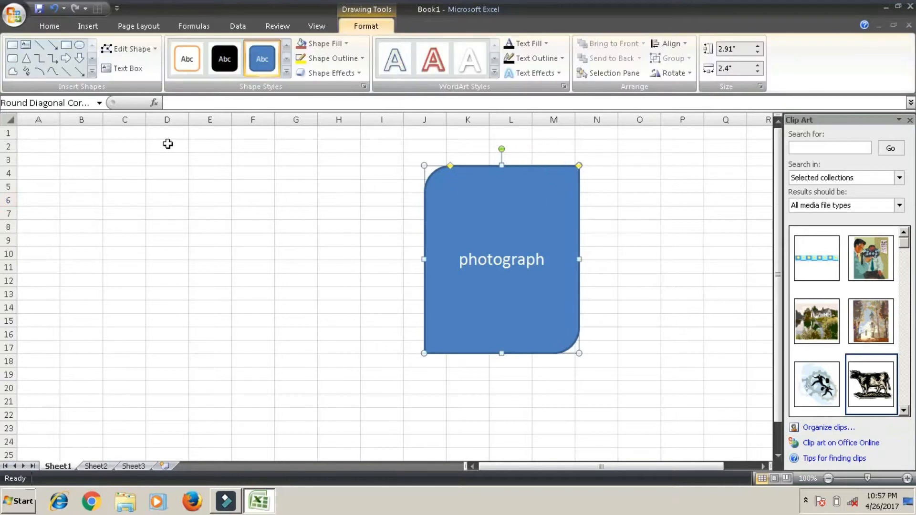
click(287, 72)
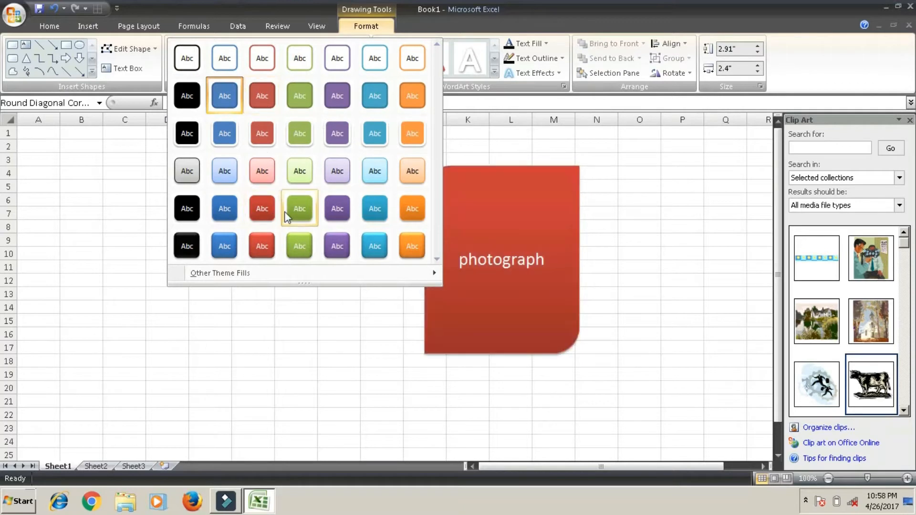
click(425, 248)
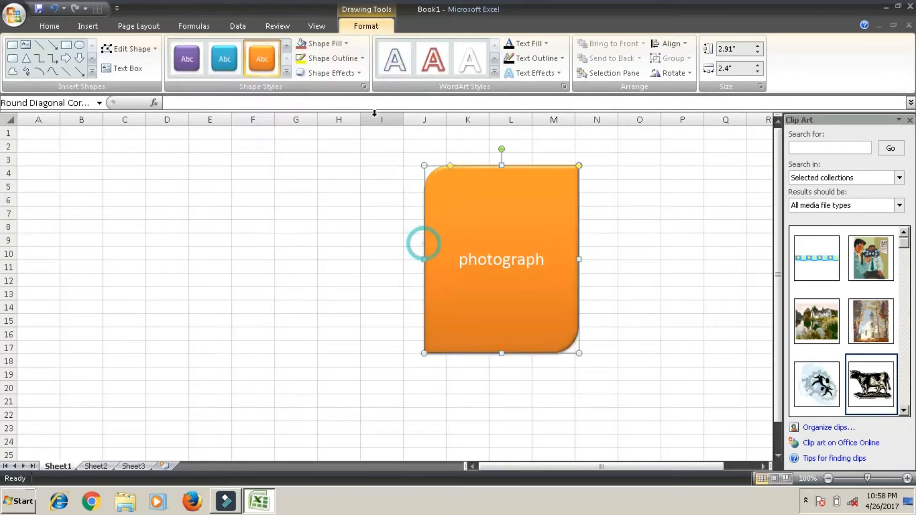
Try filling the shape with the Chrysanthemum sample picture, and undo the picture fill
click(348, 43)
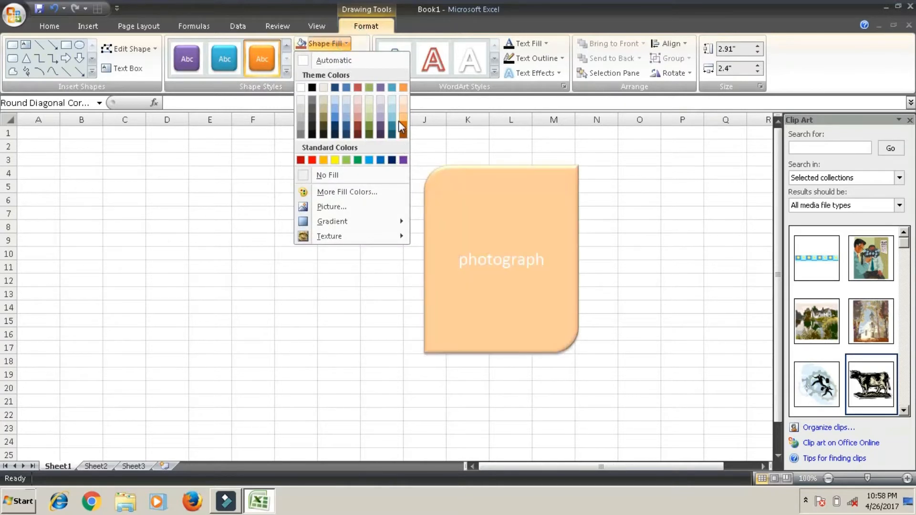
click(379, 208)
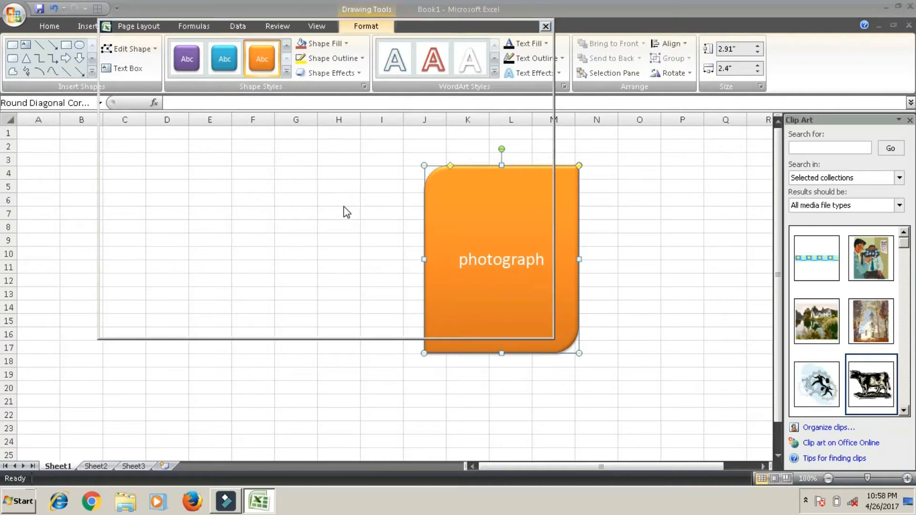
click(231, 157)
click(450, 320)
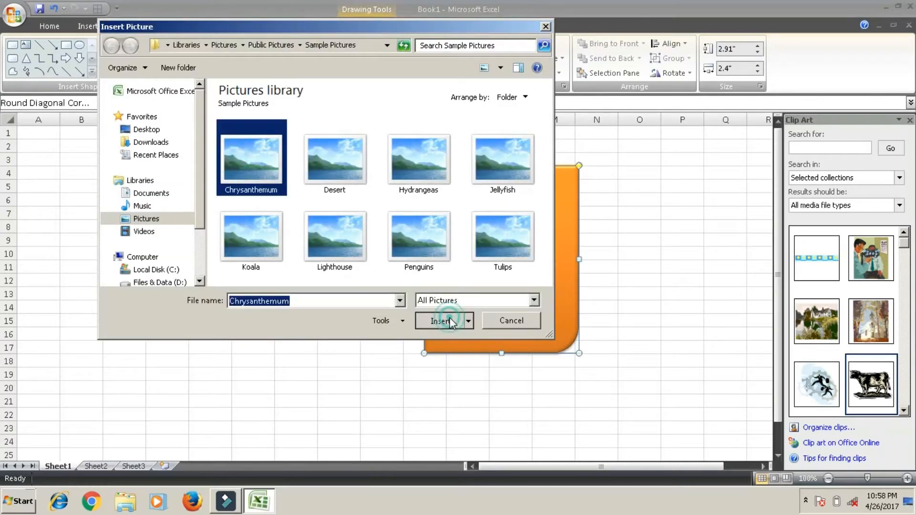
click(450, 319)
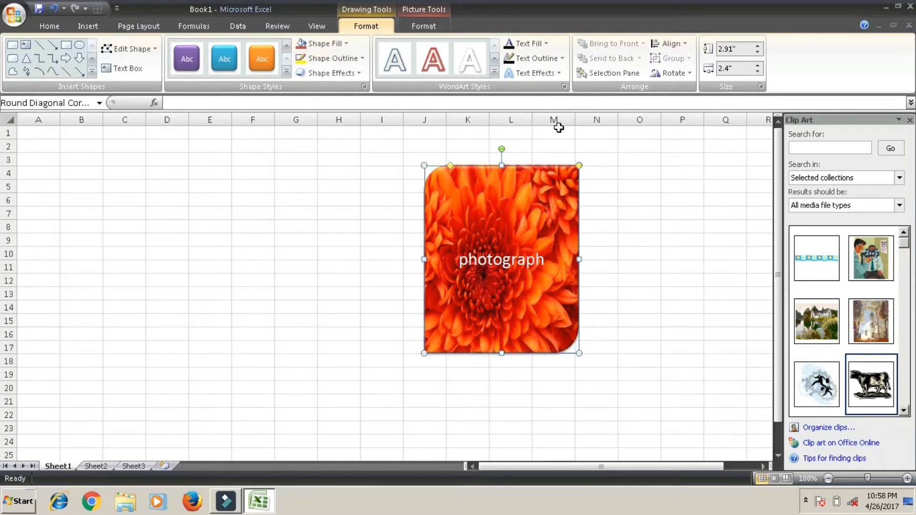
key(ctrl+z)
Give the shape a standard dark red outline with a weight of 3 pt
click(357, 61)
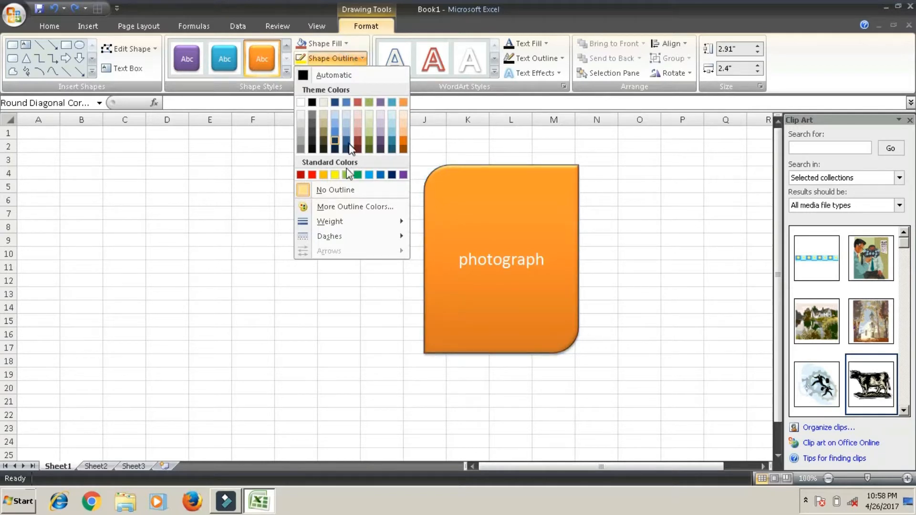
click(301, 175)
click(348, 59)
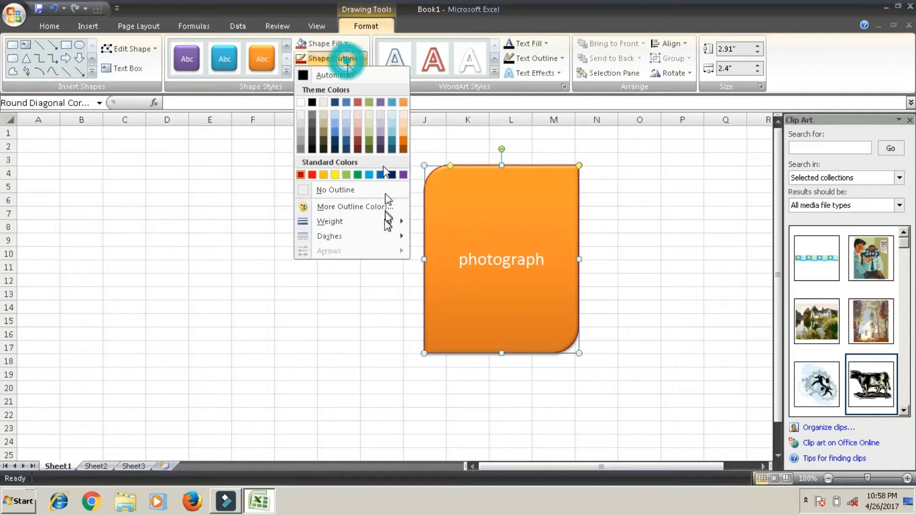
mouse_move(400, 223)
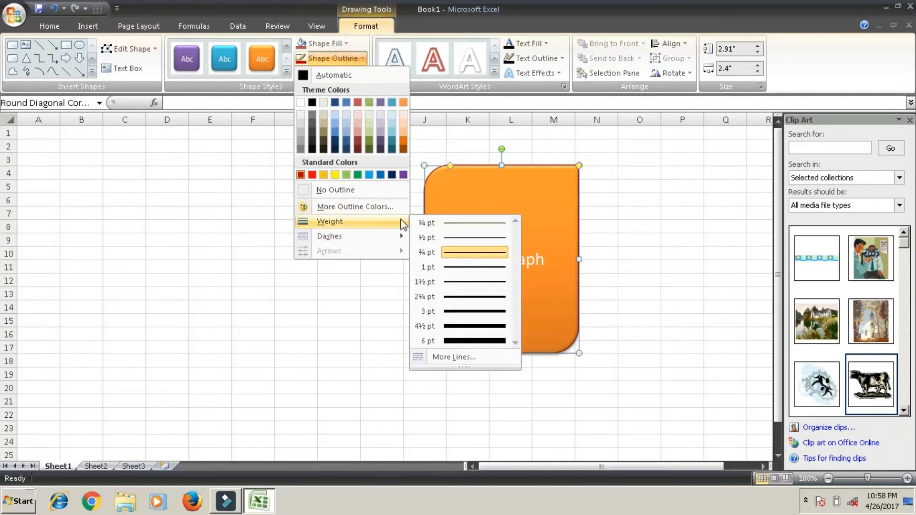
click(484, 314)
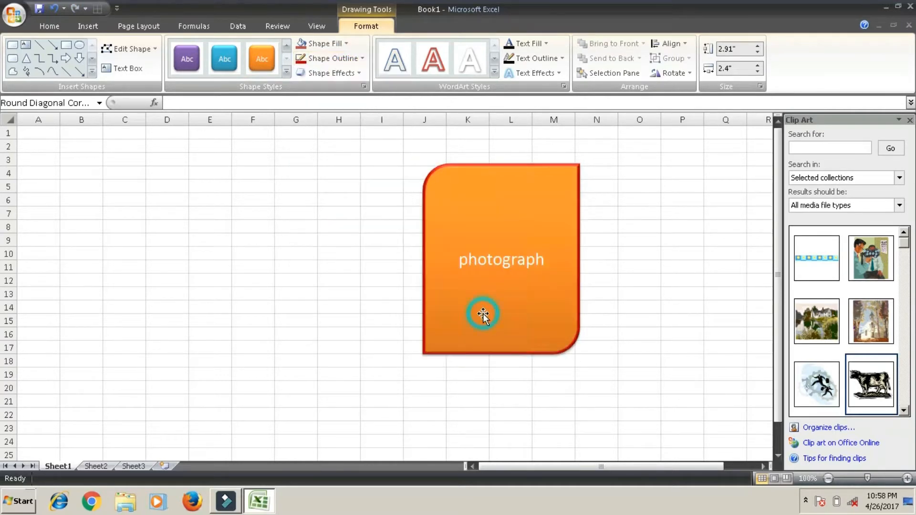
Add an aqua glow from the third row of glow variations around the shape
click(341, 76)
mouse_move(348, 195)
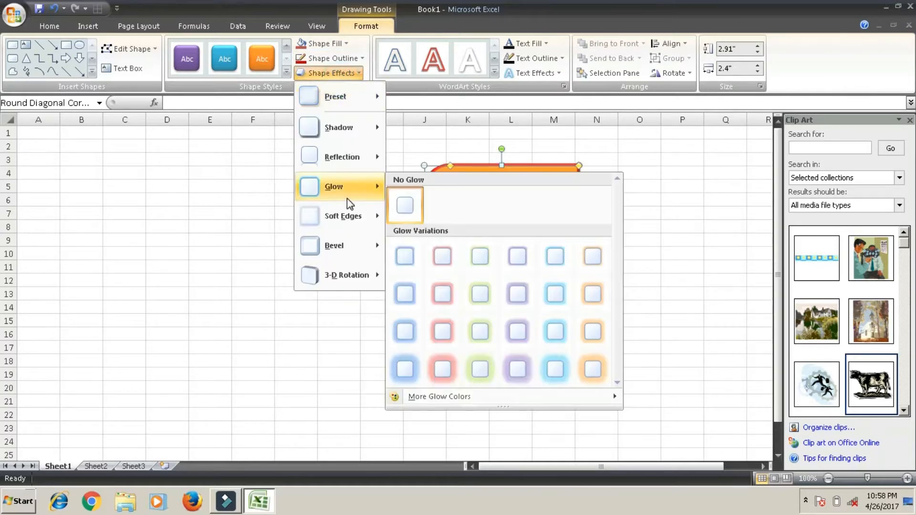
click(554, 332)
Try a light blue outlined WordArt style on the "photograph" text, and apply the solid blue style from the fourth row instead
click(529, 261)
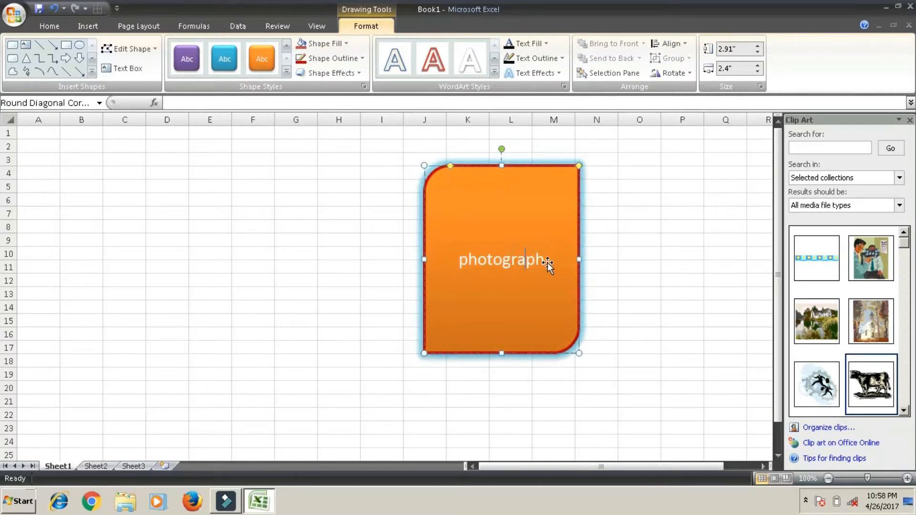
drag(547, 263, 451, 258)
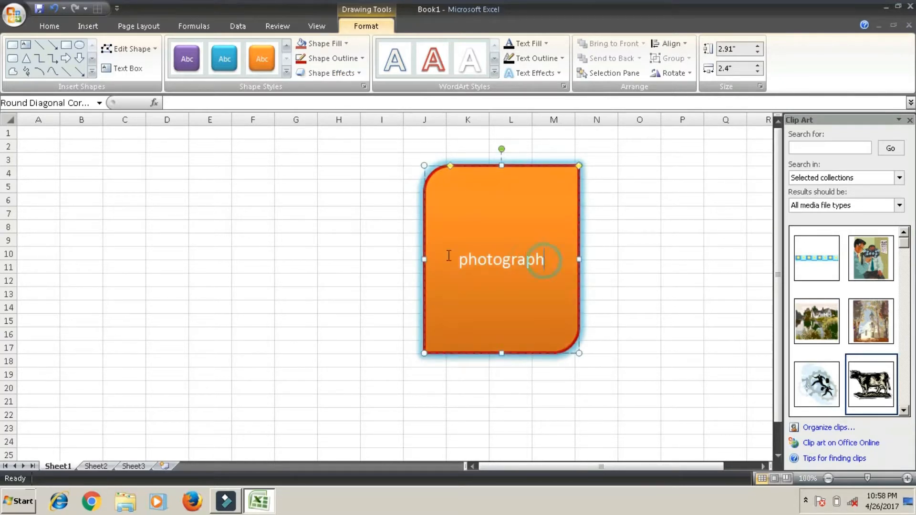
click(494, 73)
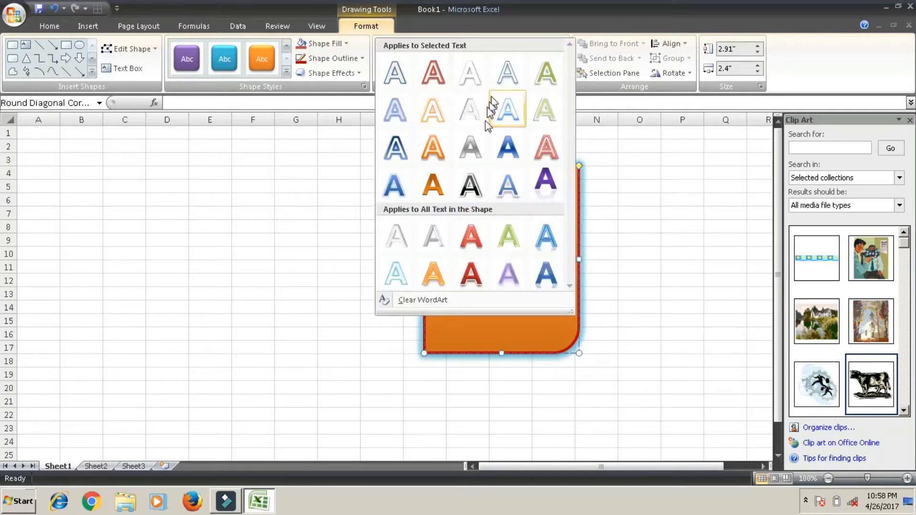
click(513, 123)
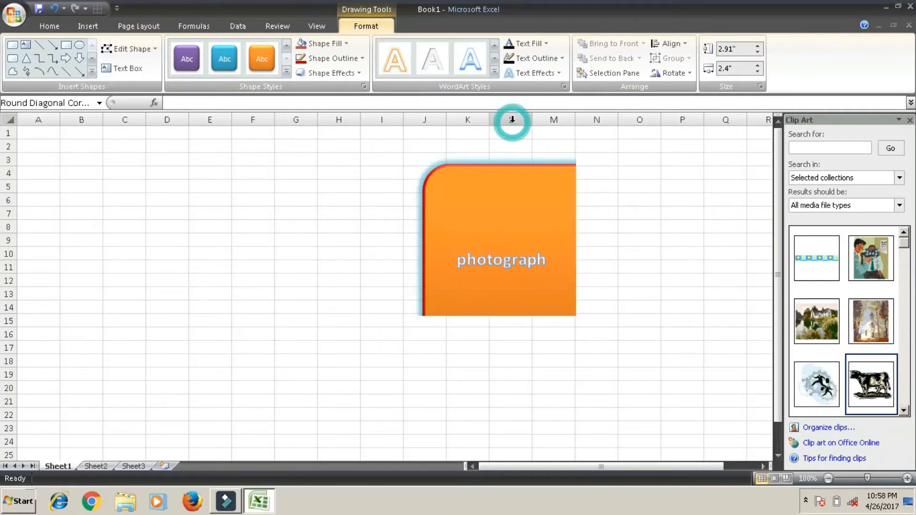
click(494, 72)
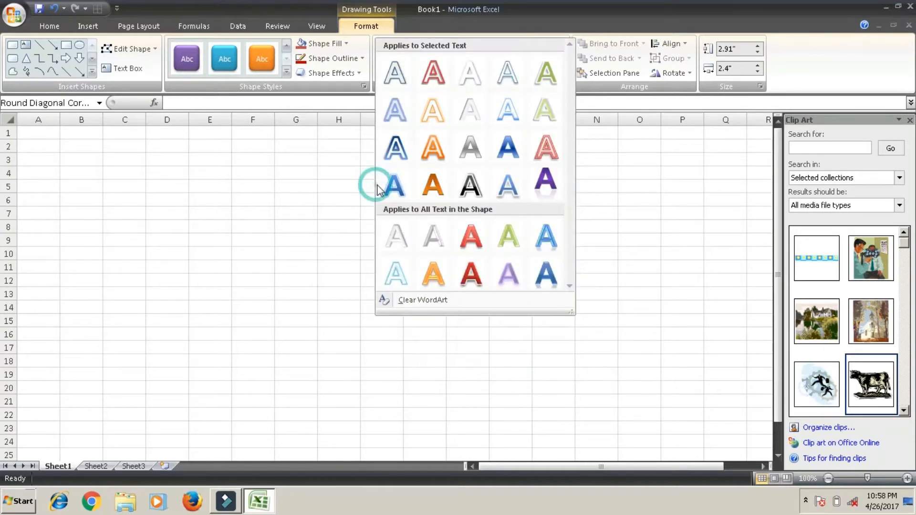
click(395, 186)
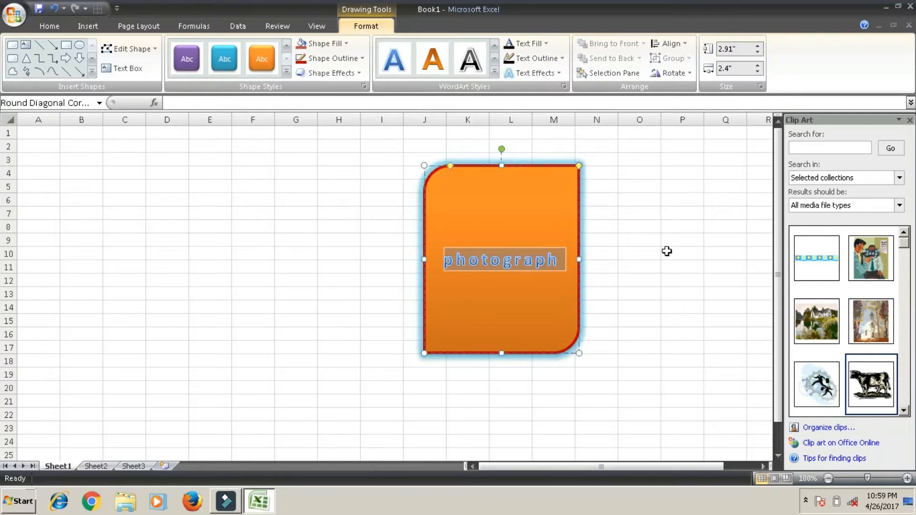
Set the "photograph" text's fill to a dark red theme shade and its outline to standard yellow
click(546, 43)
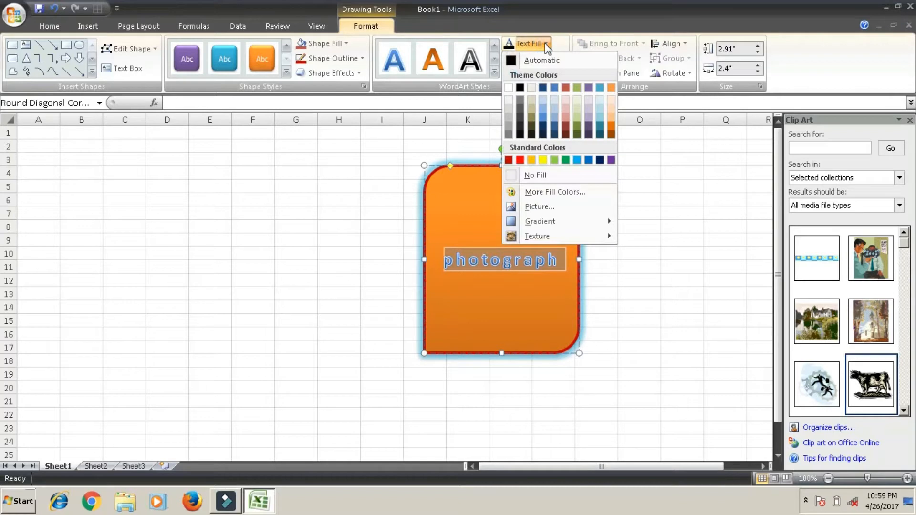
click(601, 128)
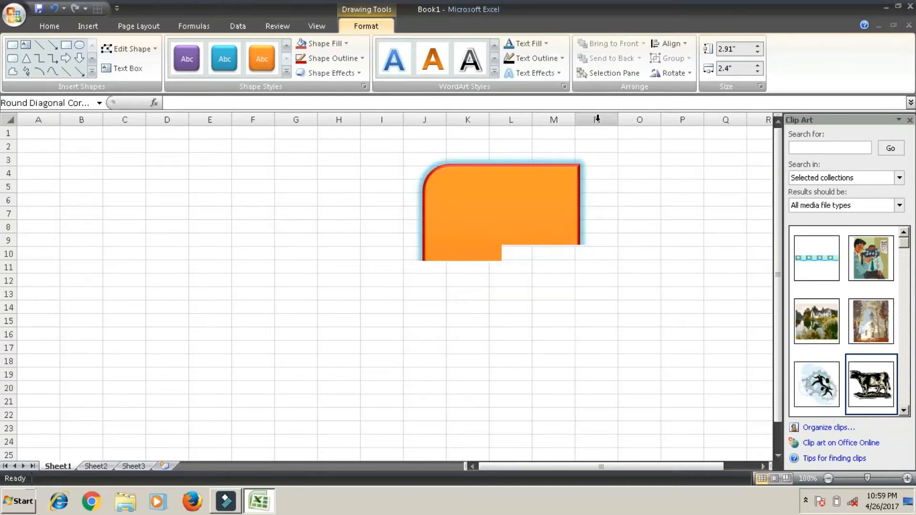
click(546, 43)
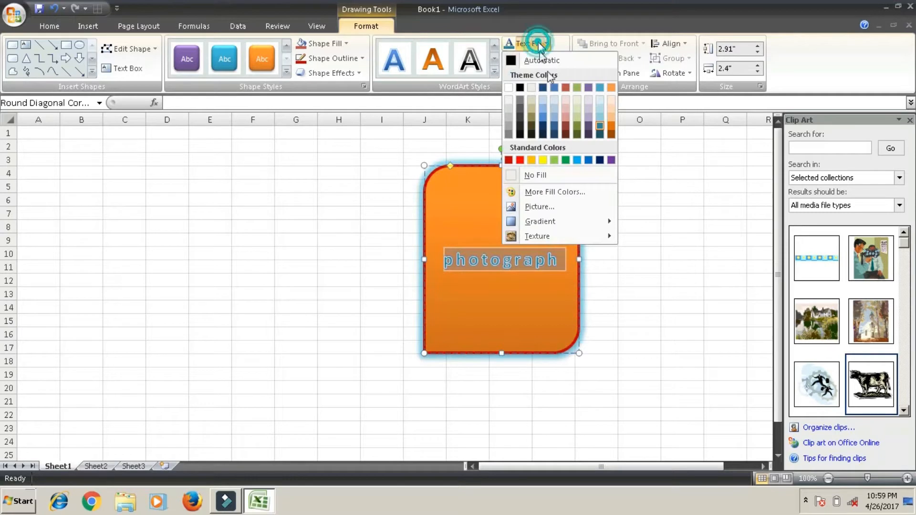
click(568, 128)
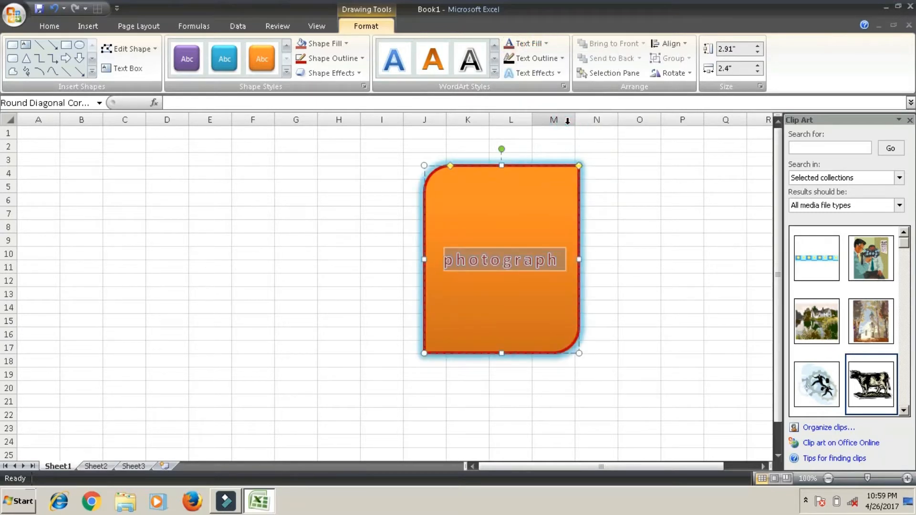
click(546, 58)
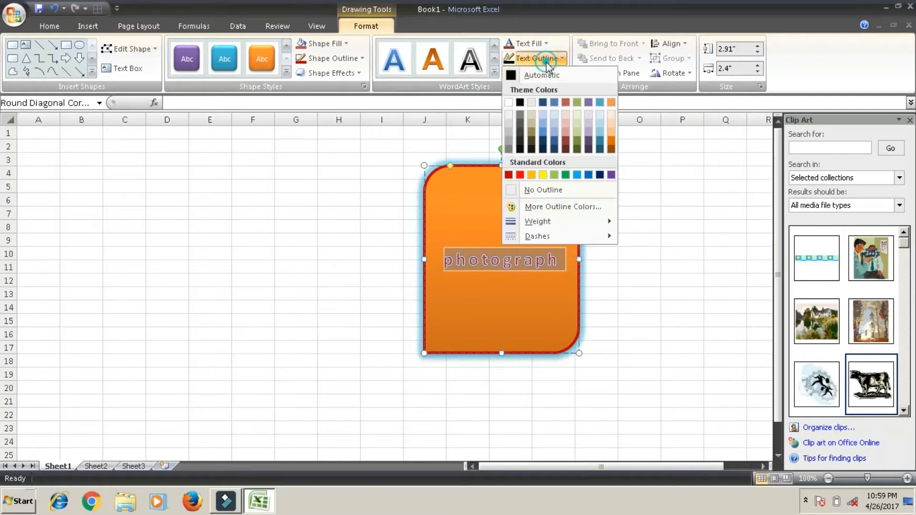
click(543, 175)
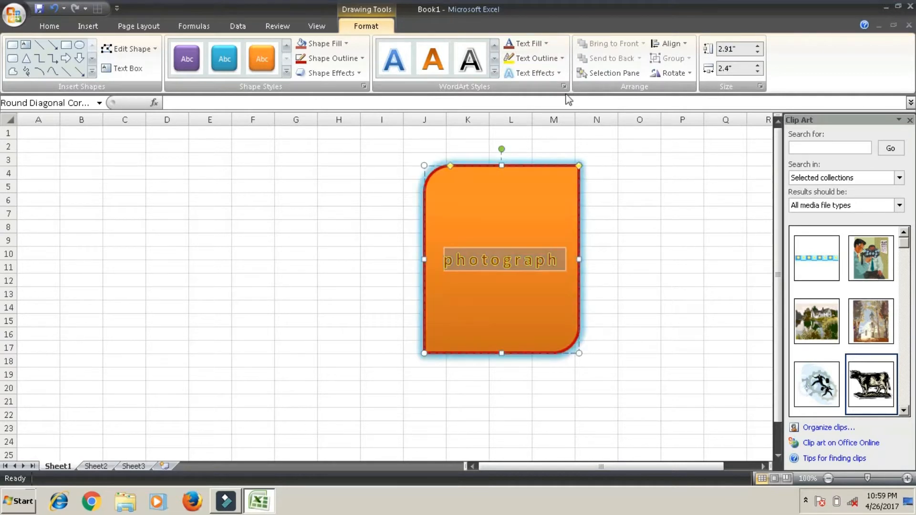
Add an aqua glow from the second row of glow variations to the "photograph" text
click(554, 75)
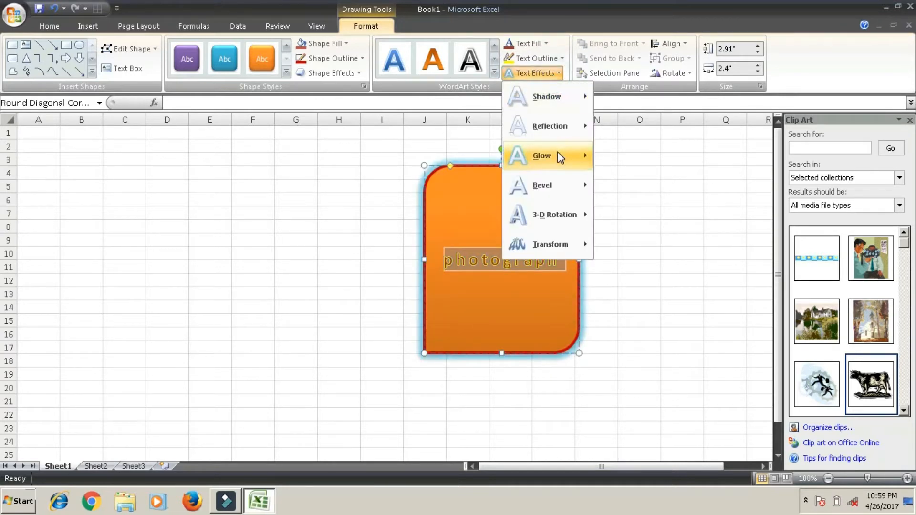
mouse_move(561, 157)
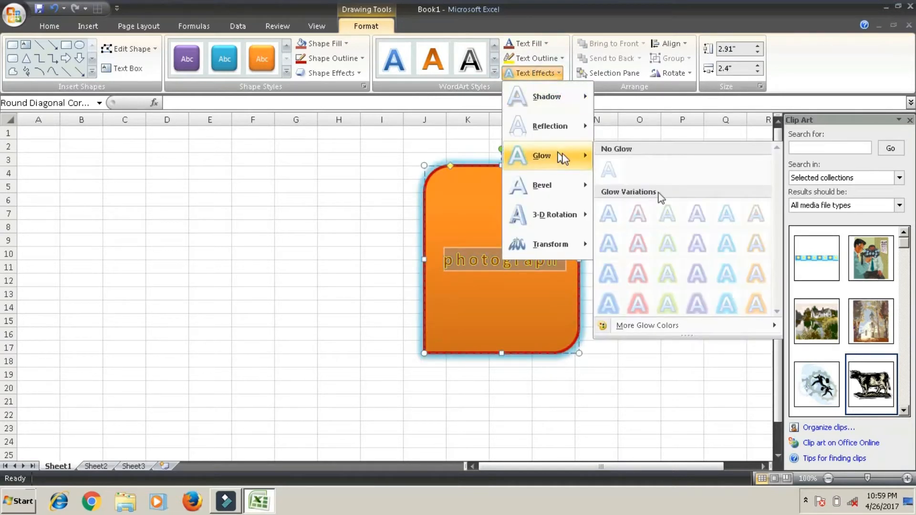
click(727, 252)
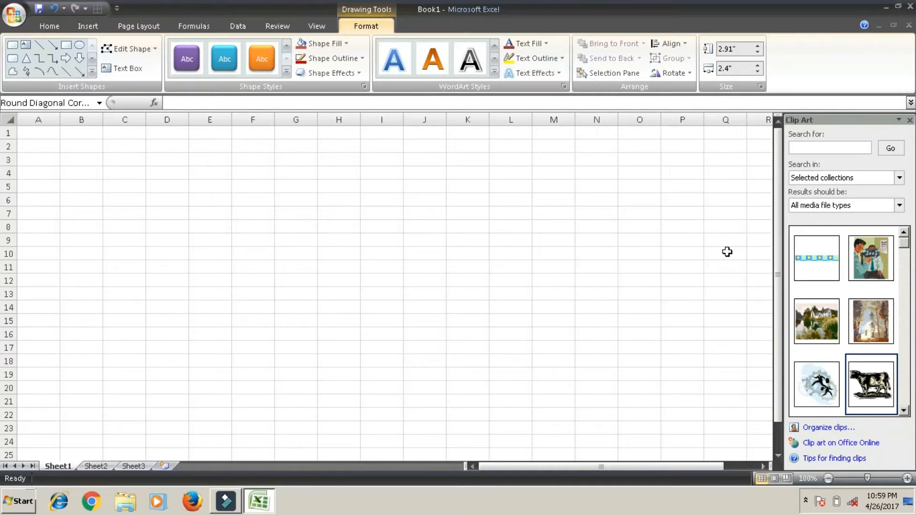
Preview the text transform effects and apply the Off Axis 1 Right 3-D rotation to the shape and its text
click(543, 76)
mouse_move(559, 241)
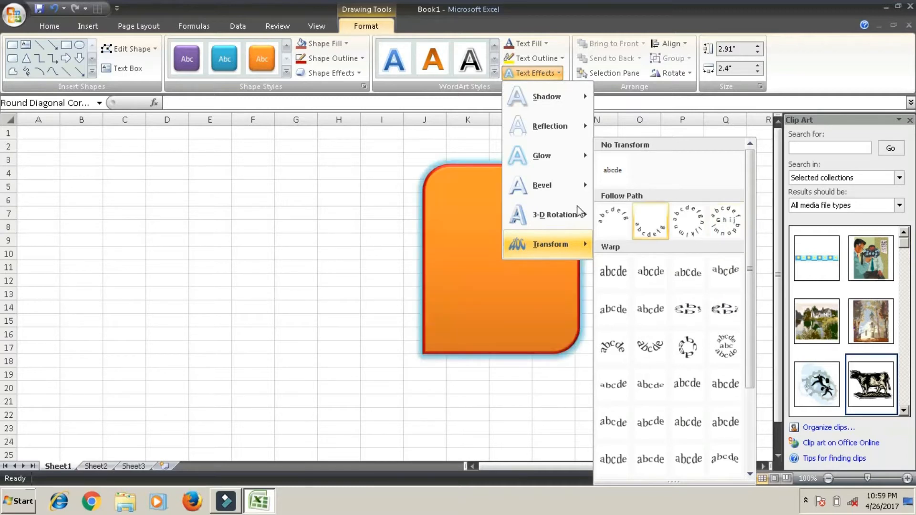
mouse_move(588, 225)
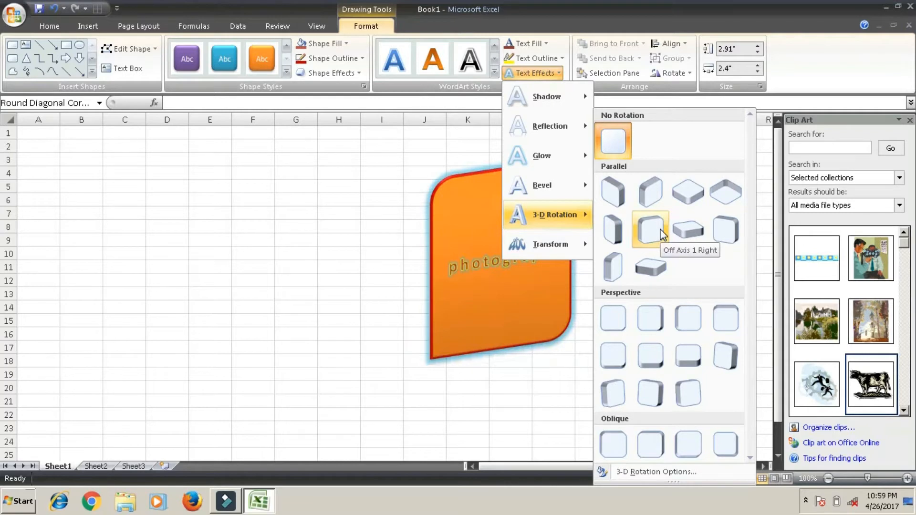
click(662, 233)
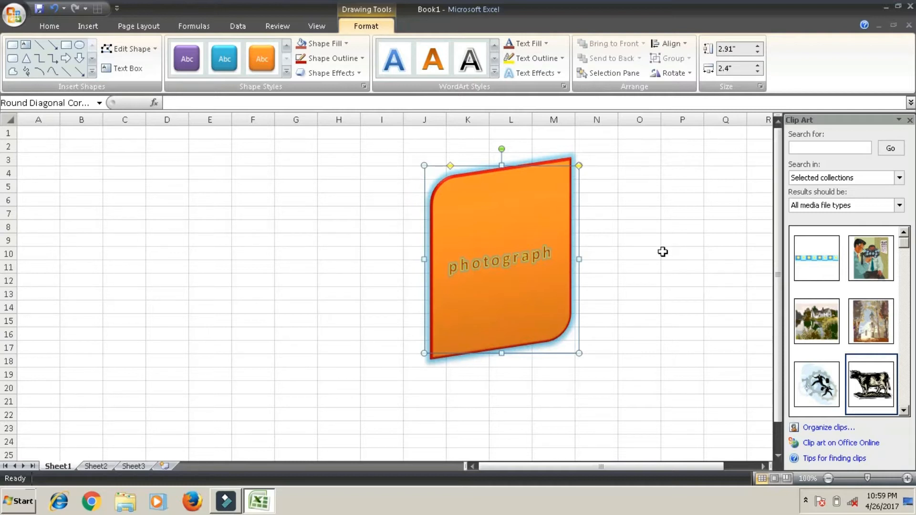
Delete the formatted shape from the sheet and close the Clip Art pane
key(Delete)
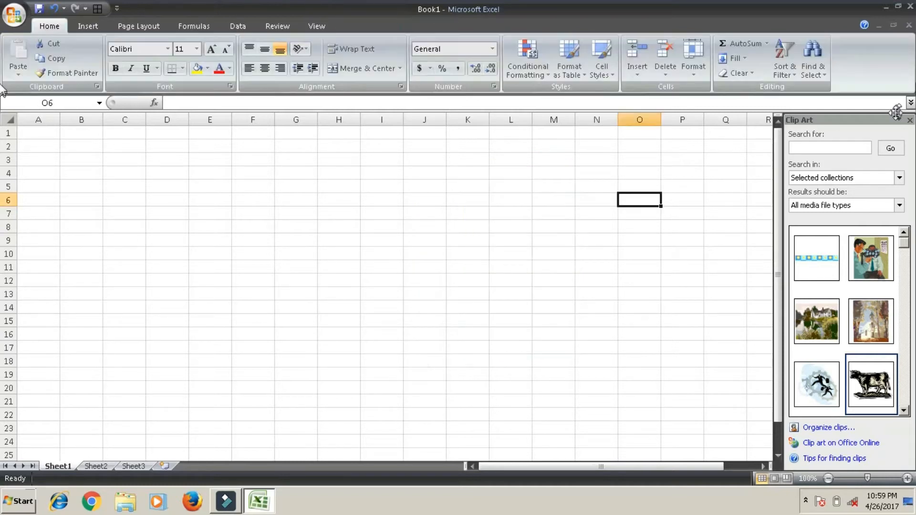
click(910, 120)
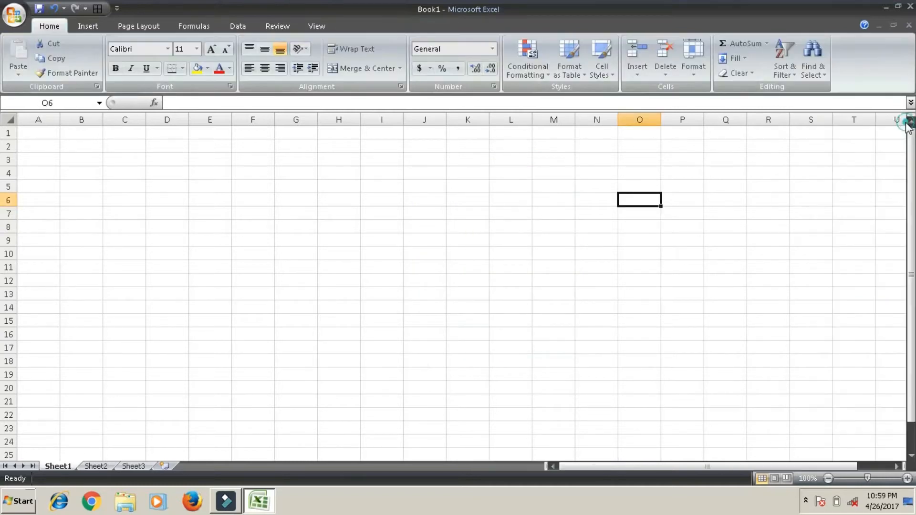
Browse the SmartArt categories and insert an Organization Chart from the Hierarchy group into the sheet
click(83, 28)
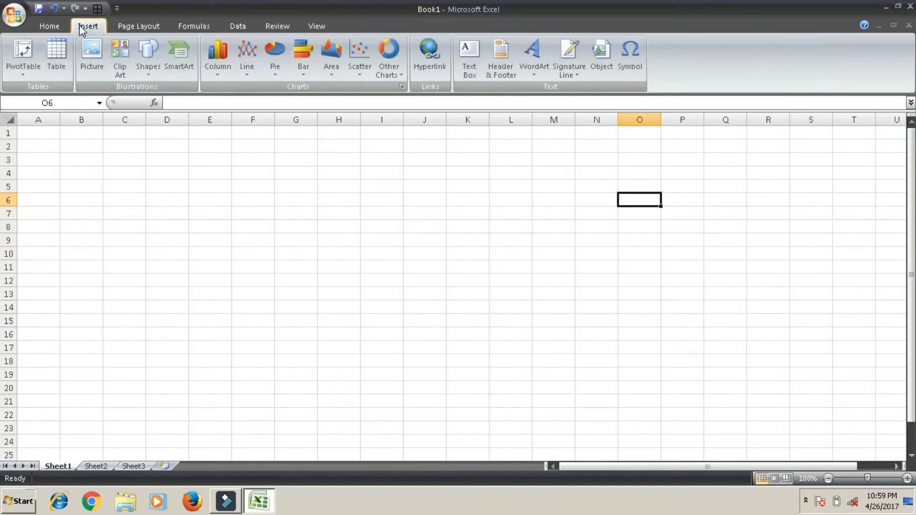
click(184, 62)
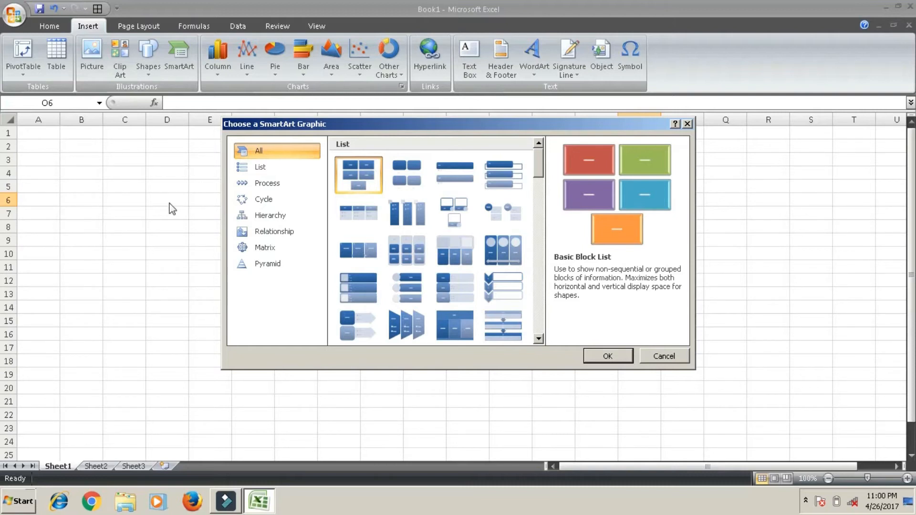
click(277, 170)
click(280, 182)
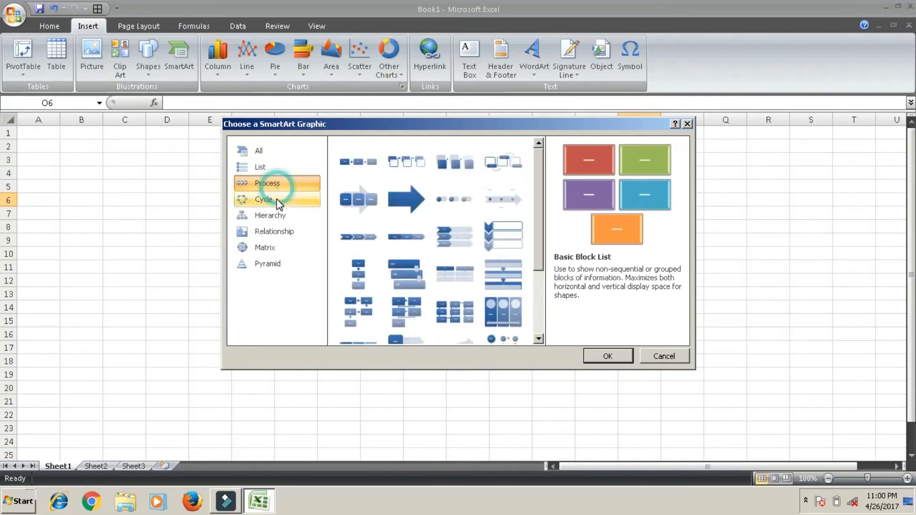
click(279, 201)
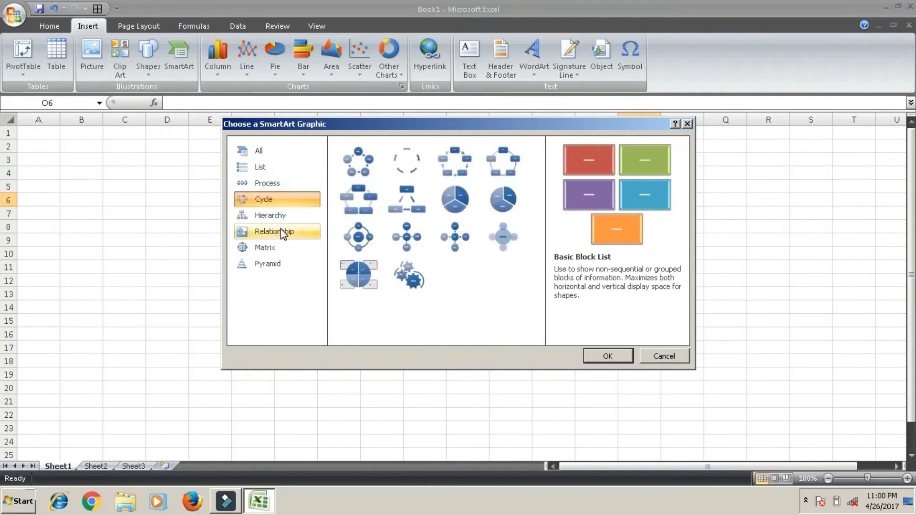
click(282, 218)
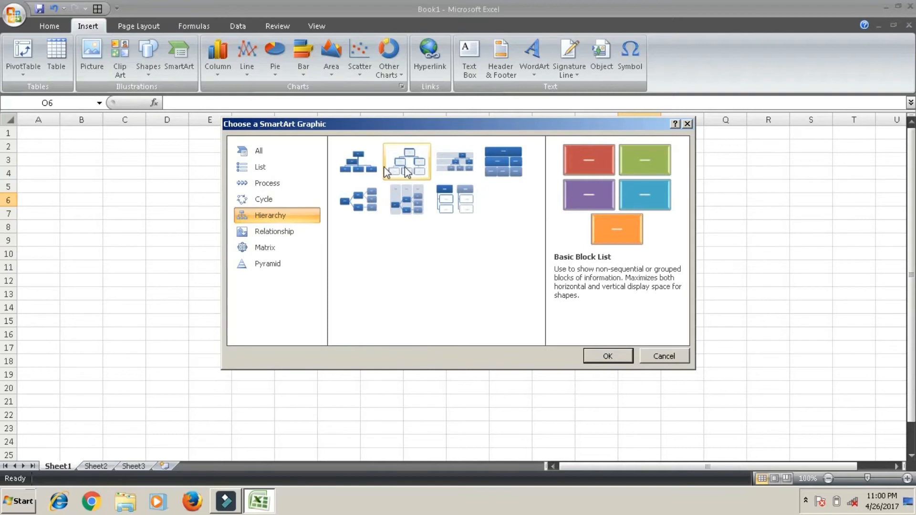
click(376, 176)
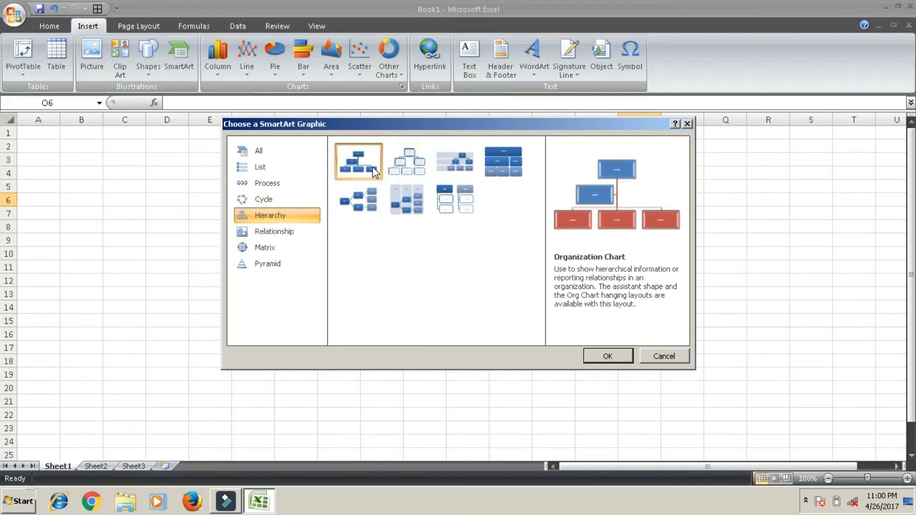
click(622, 357)
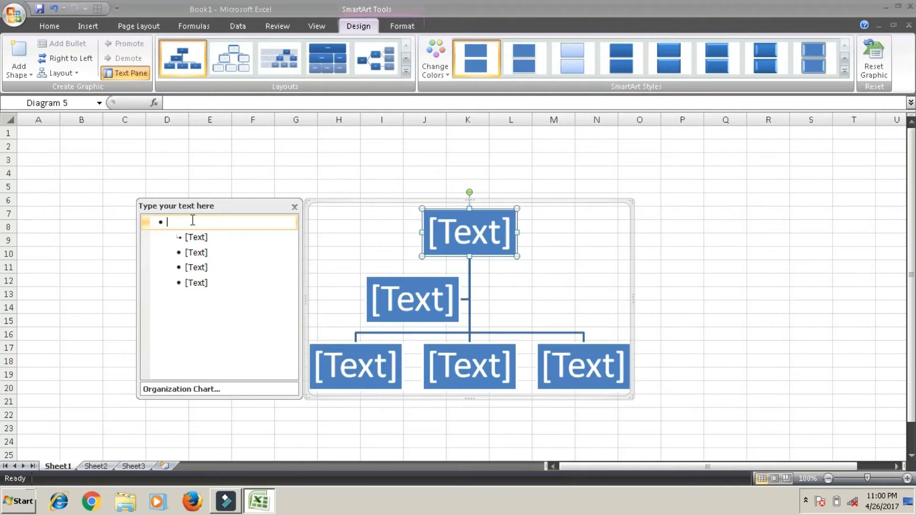
Label the organization chart's boxes ZSM, RSM, ASM, BPO and BPO, and deselect the chart
text(ZSM)
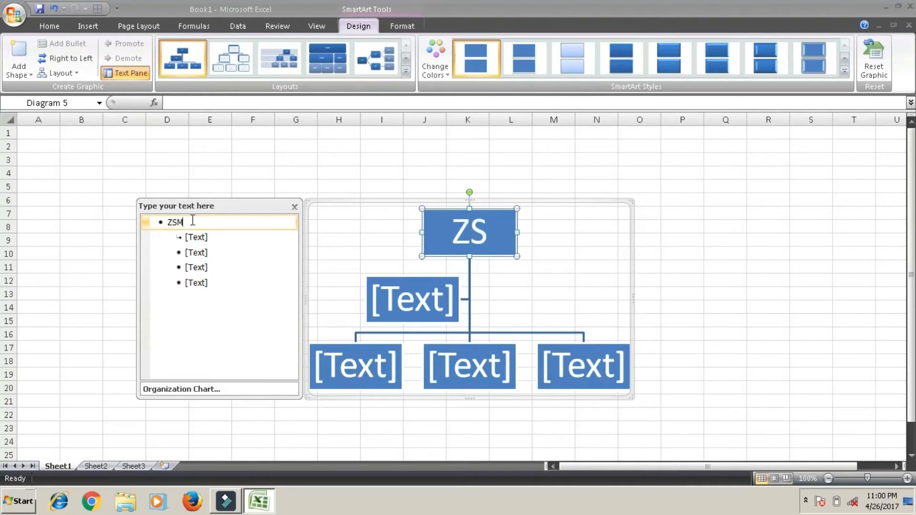
key(Down)
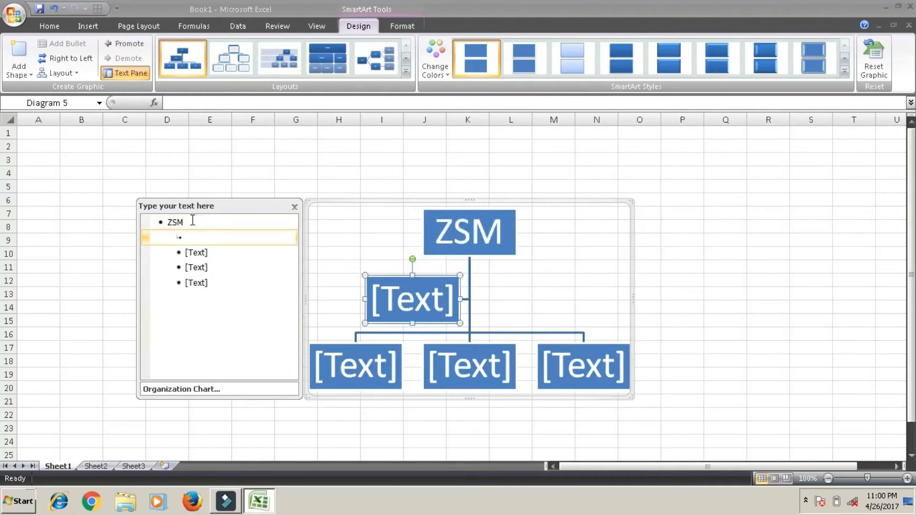
text(RSM)
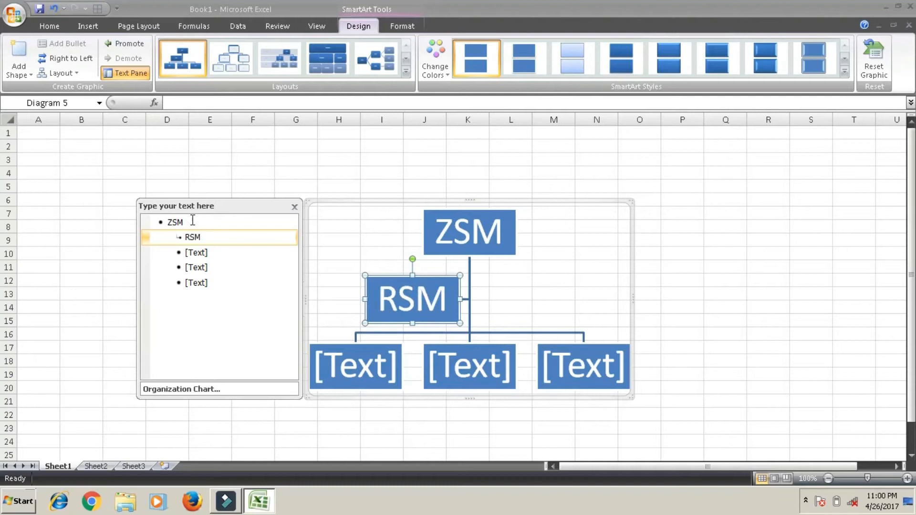
key(Down)
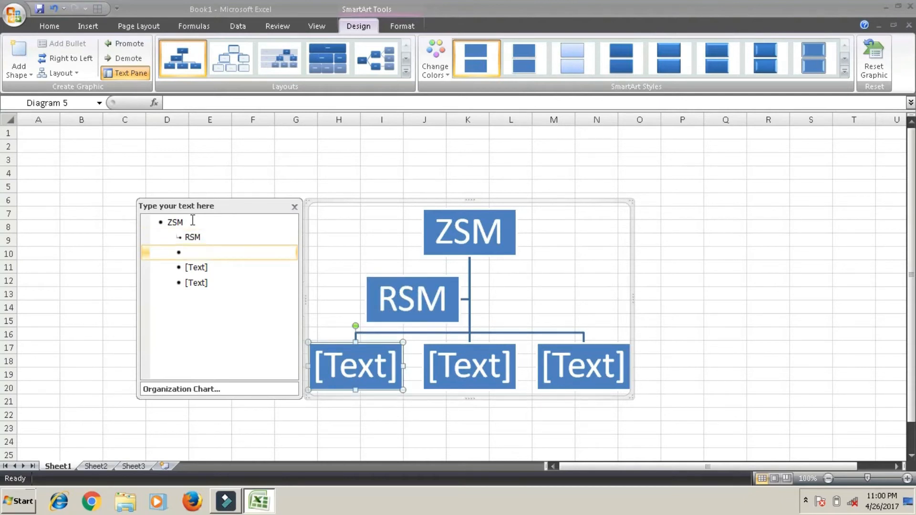
text(ASM)
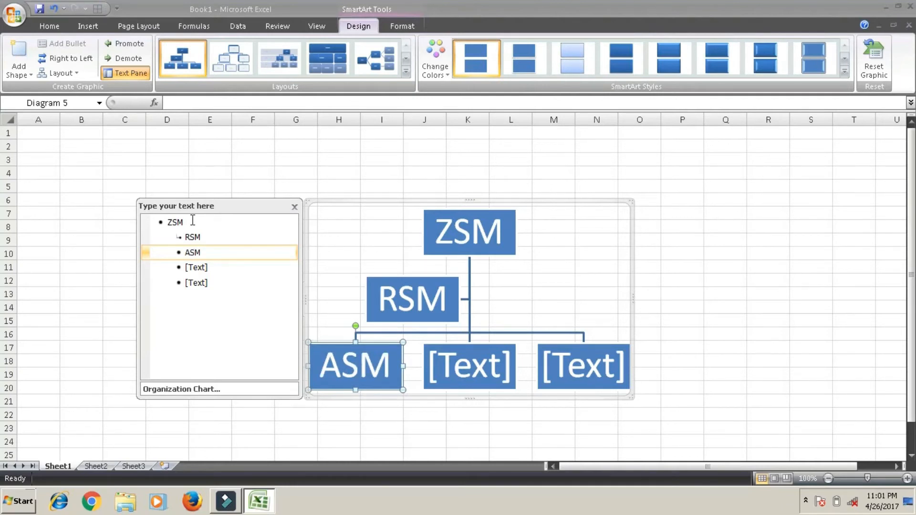
key(Down)
text(BPO)
key(Down)
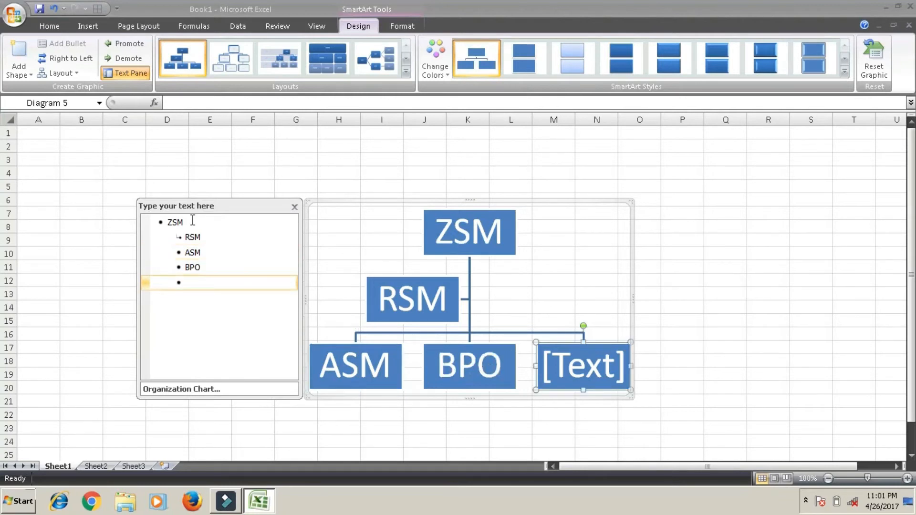
text(BPO)
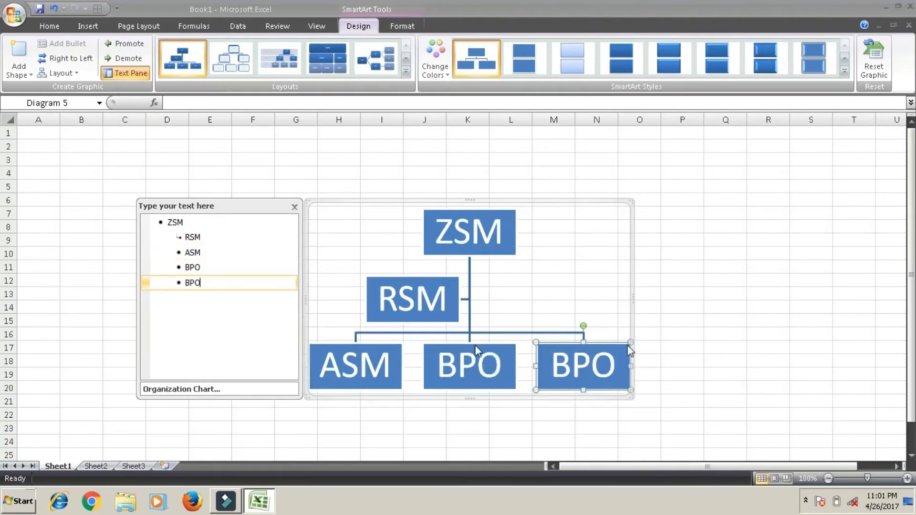
click(776, 240)
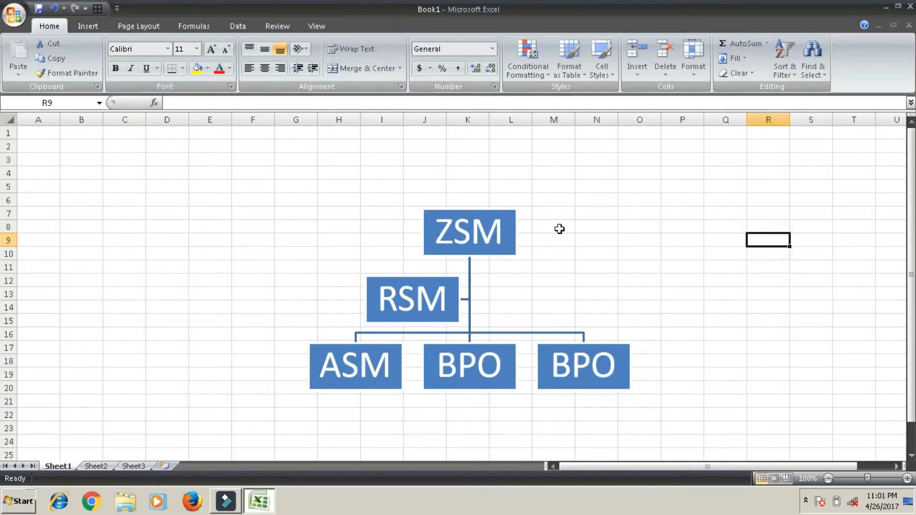
Change the organization chart's layout to Horizontal Labeled Hierarchy
click(511, 238)
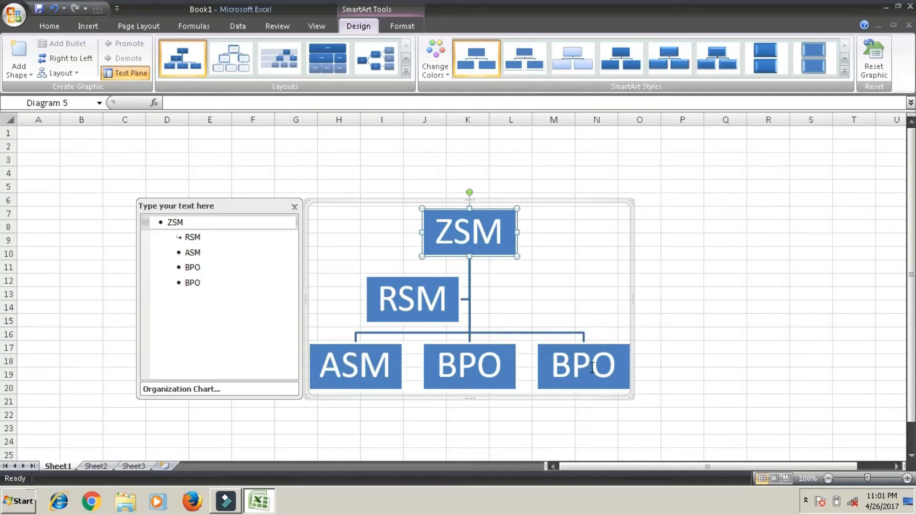
click(633, 206)
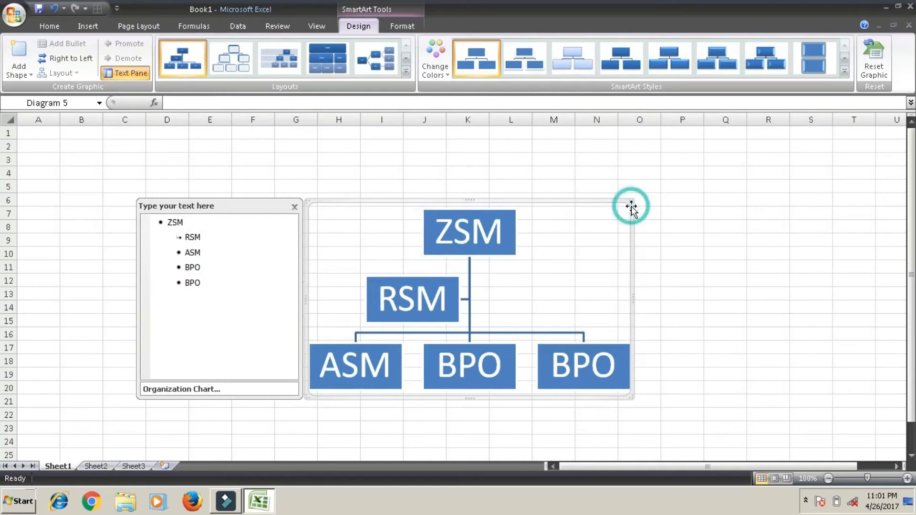
click(407, 74)
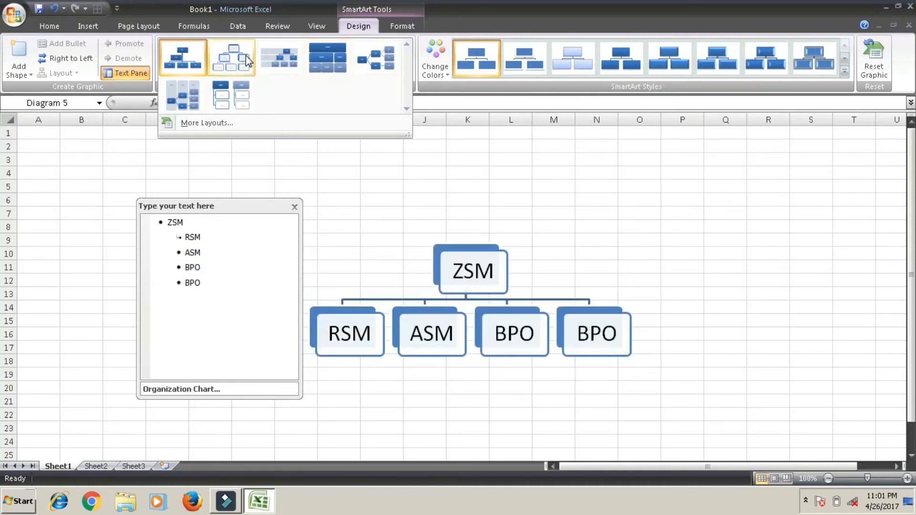
click(196, 103)
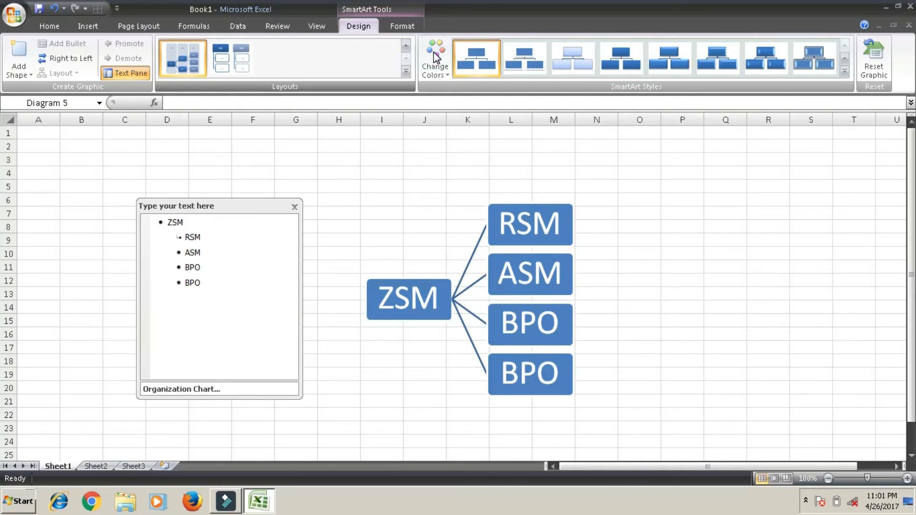
Recolor the hierarchy with the purple-and-orange scheme from the Colorful group and apply the third Best Match for Document style
click(436, 56)
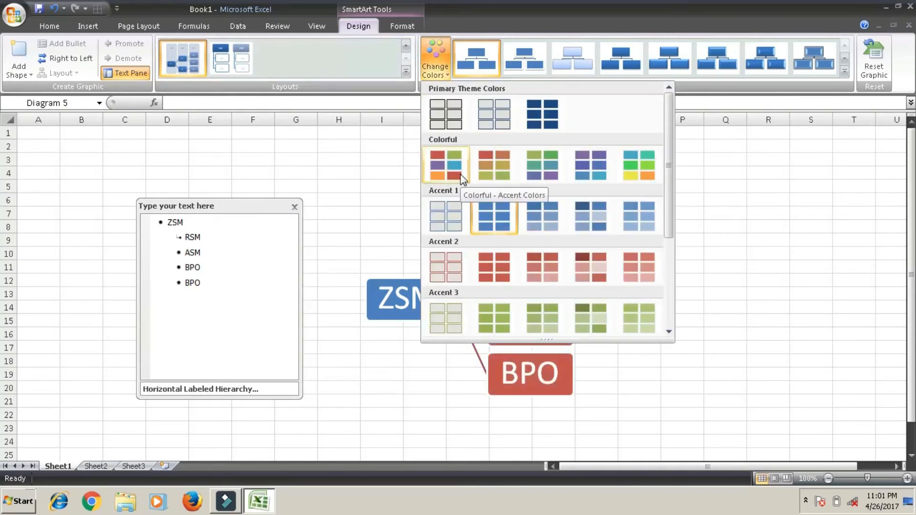
click(461, 177)
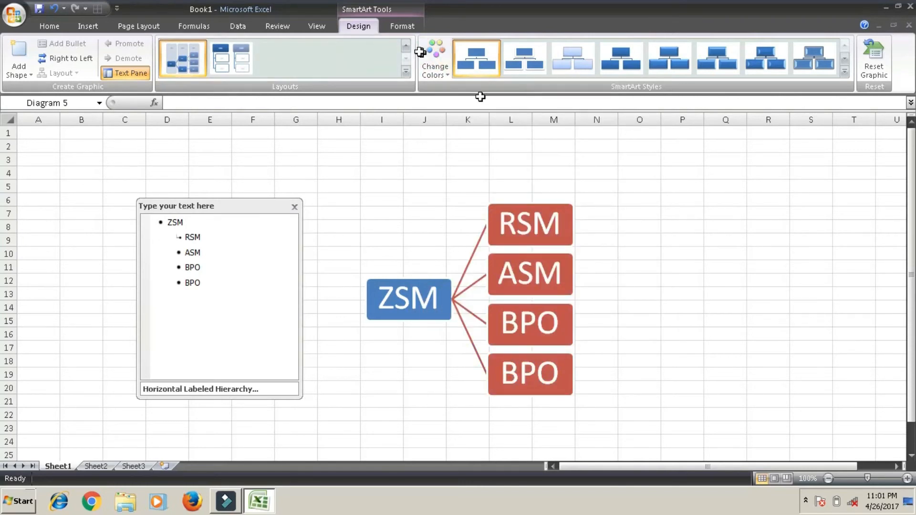
click(436, 61)
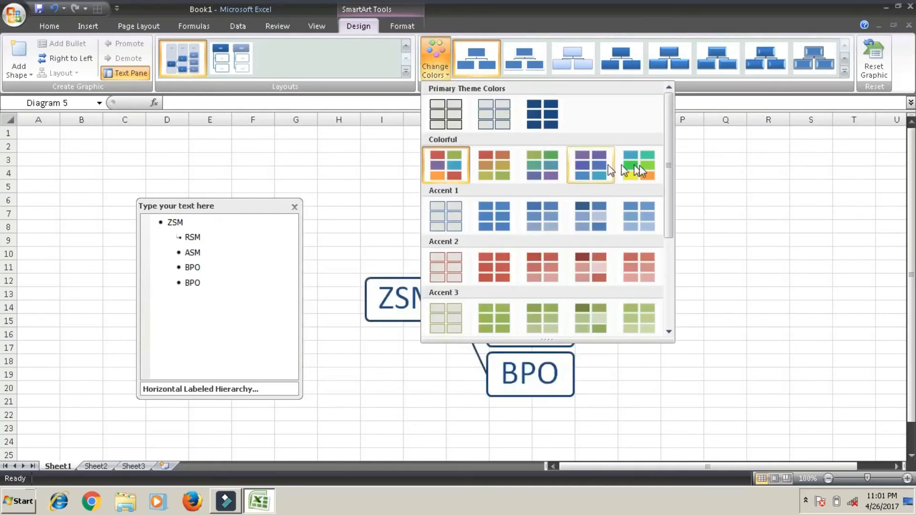
key(Escape)
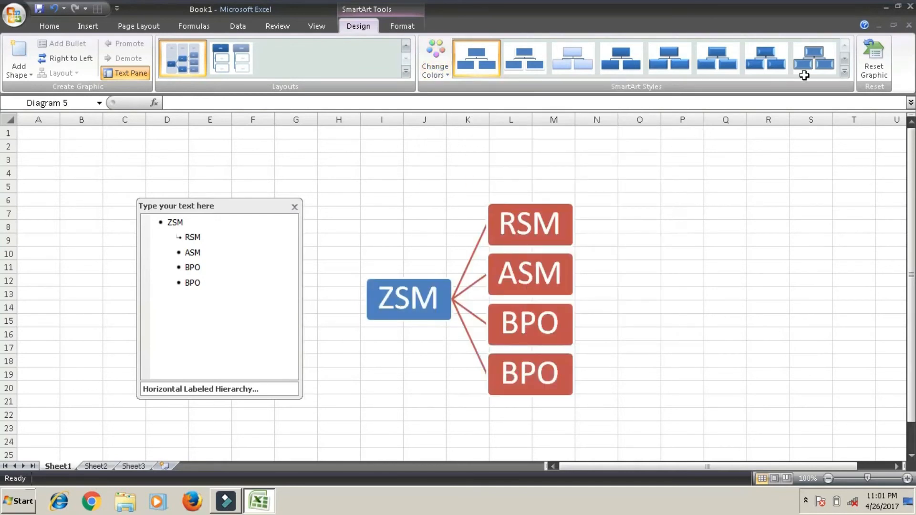
click(844, 76)
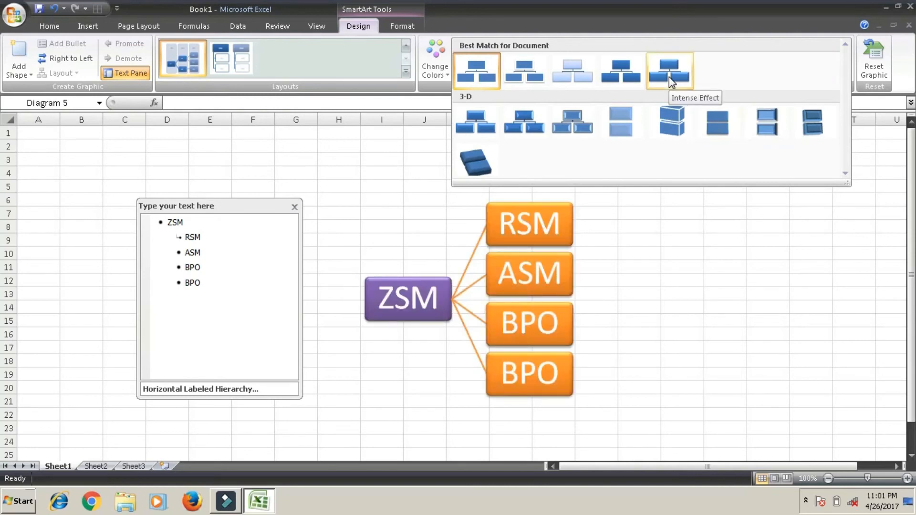
click(564, 73)
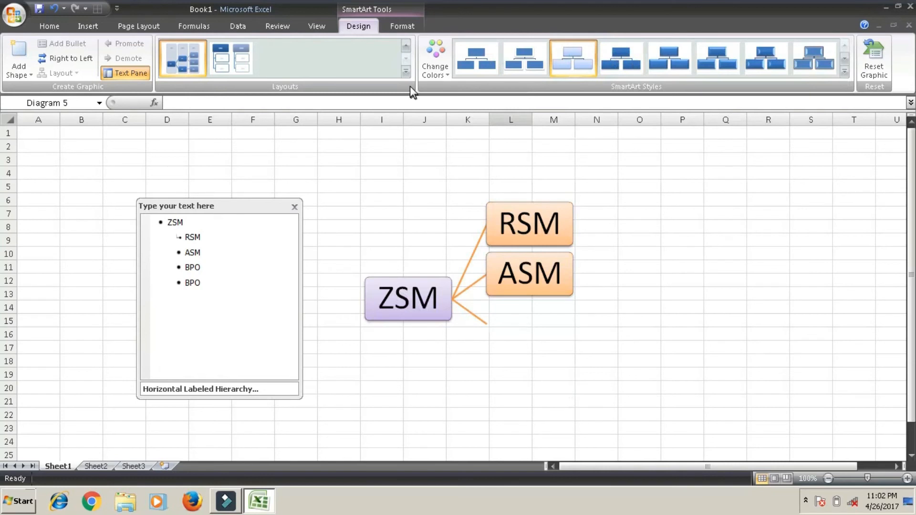
Change the SmartArt graphic's layout to Continuous Cycle from the full set of layouts
click(406, 72)
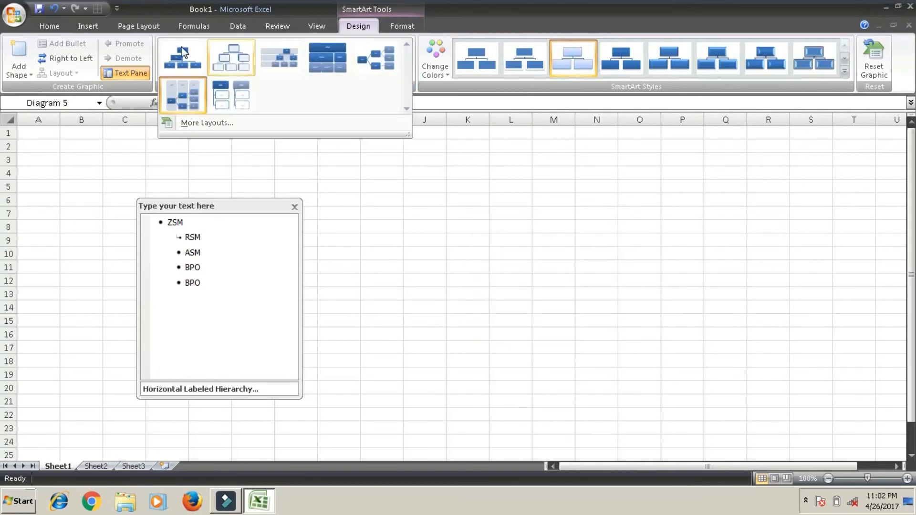
click(210, 122)
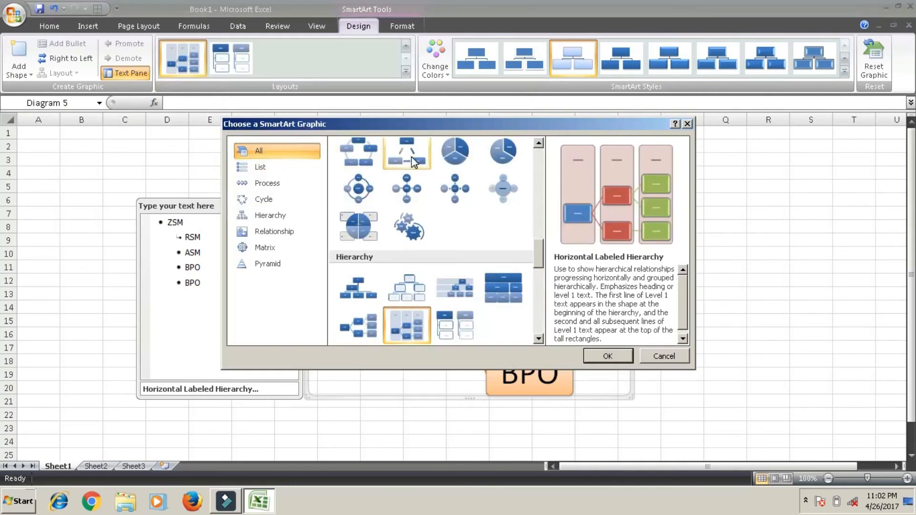
click(359, 152)
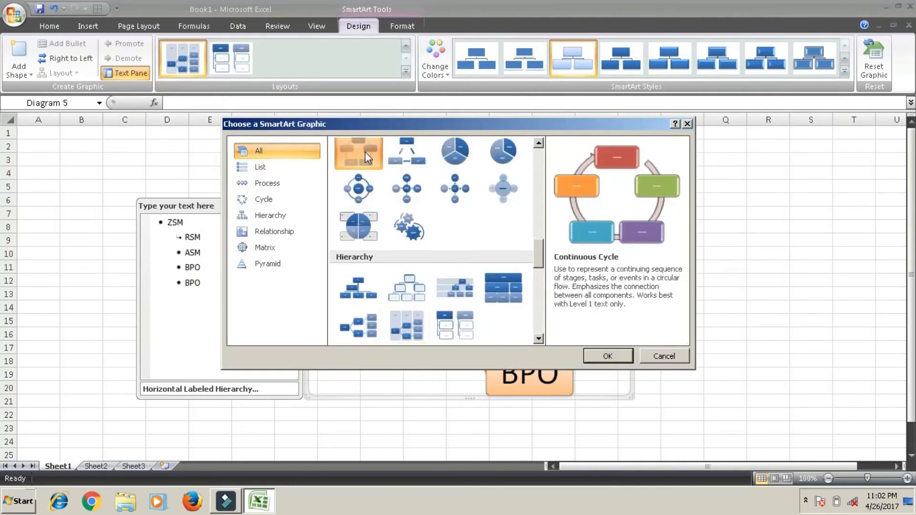
click(607, 356)
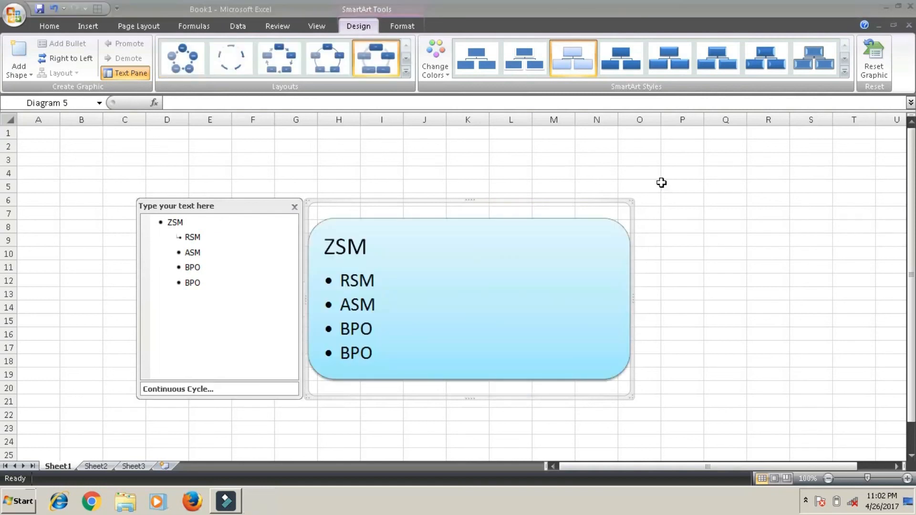
click(86, 25)
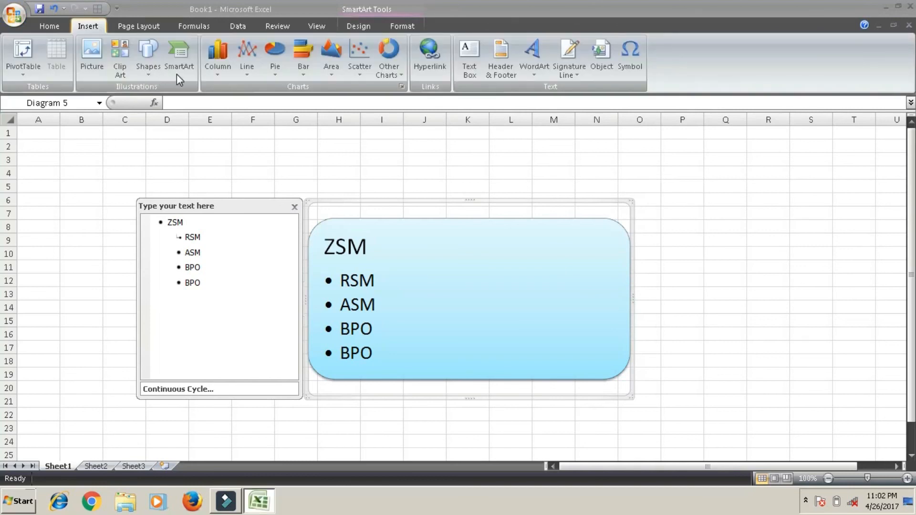